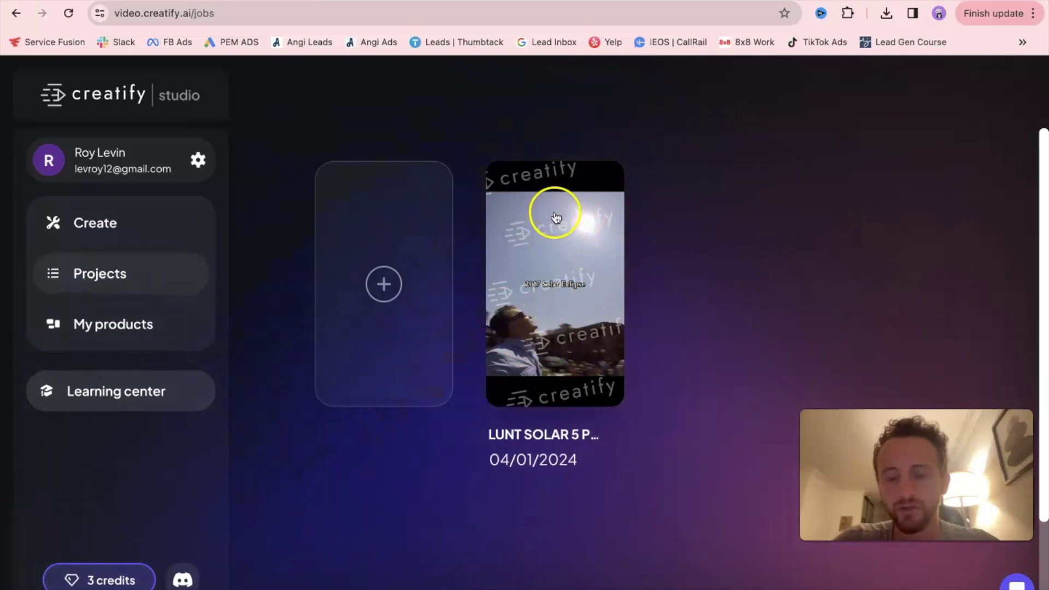
Open the pricing plans and examine the Monthly plan's price, credits and included features
{"action": "left_click", "coordinate": [133, 581]}
{"action": "scroll", "coordinate": [442, 317], "scroll_direction": "down", "scroll_amount": 2}
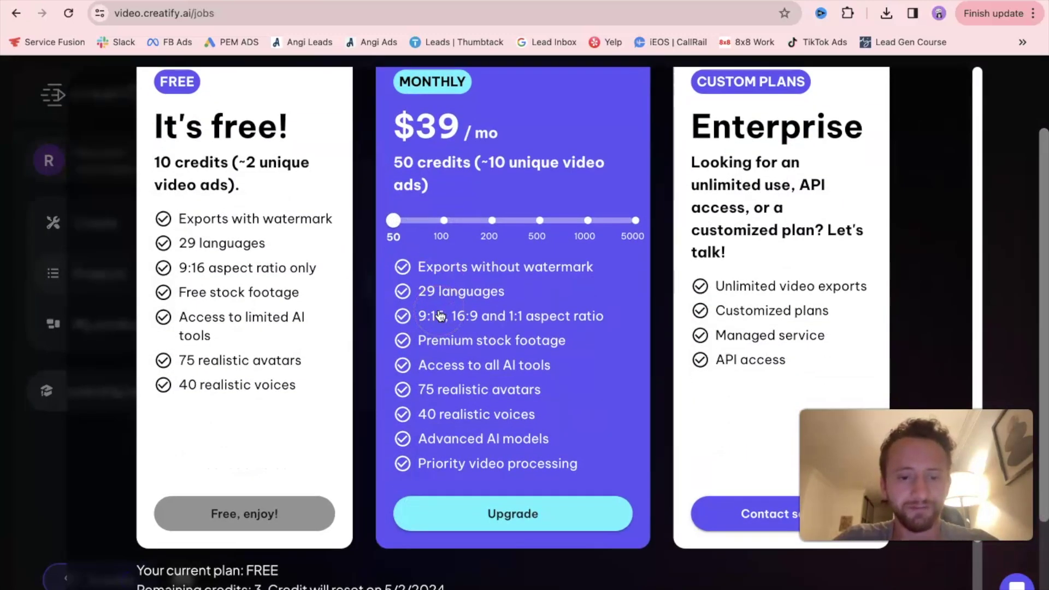
{"action": "scroll", "coordinate": [441, 315], "scroll_direction": "up", "scroll_amount": 1}
{"action": "left_click_drag", "start_coordinate": [489, 206], "coordinate": [615, 236]}
{"action": "triple_click", "coordinate": [440, 165]}
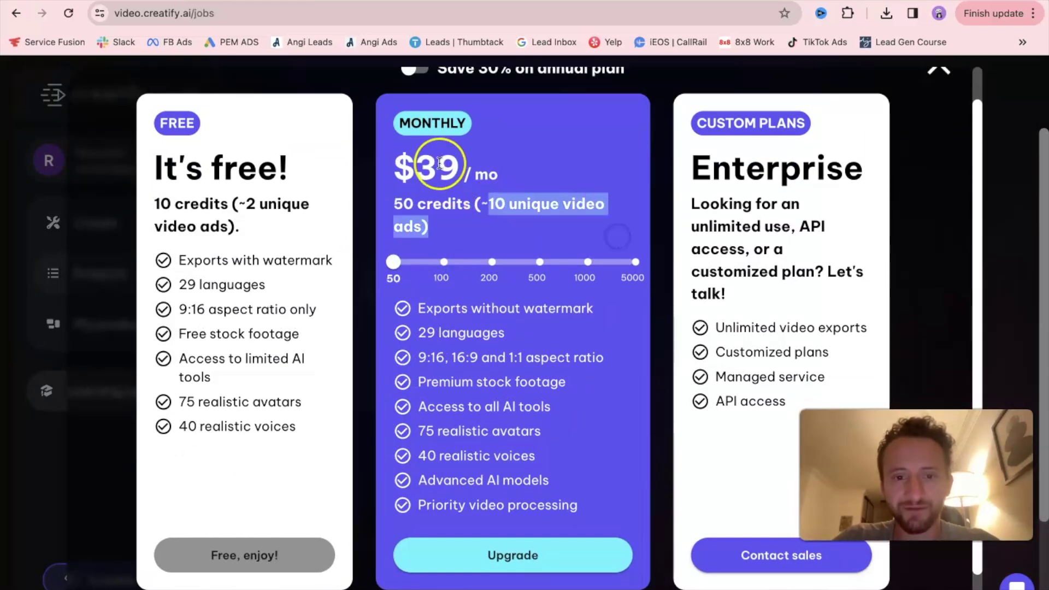
{"action": "left_click_drag", "start_coordinate": [394, 262], "coordinate": [381, 297]}
{"action": "left_click", "coordinate": [606, 170]}
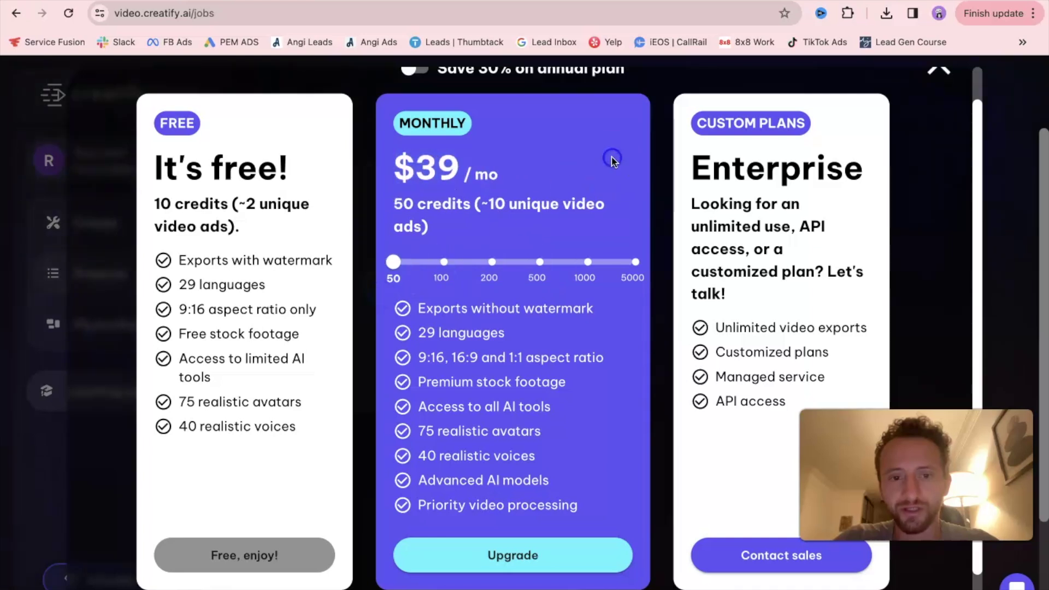
{"action": "scroll", "coordinate": [585, 227], "scroll_direction": "up", "scroll_amount": 2}
{"action": "left_click", "coordinate": [496, 246]}
{"action": "left_click_drag", "start_coordinate": [408, 201], "coordinate": [592, 254]}
{"action": "left_click", "coordinate": [490, 248]}
{"action": "triple_click", "coordinate": [445, 213]}
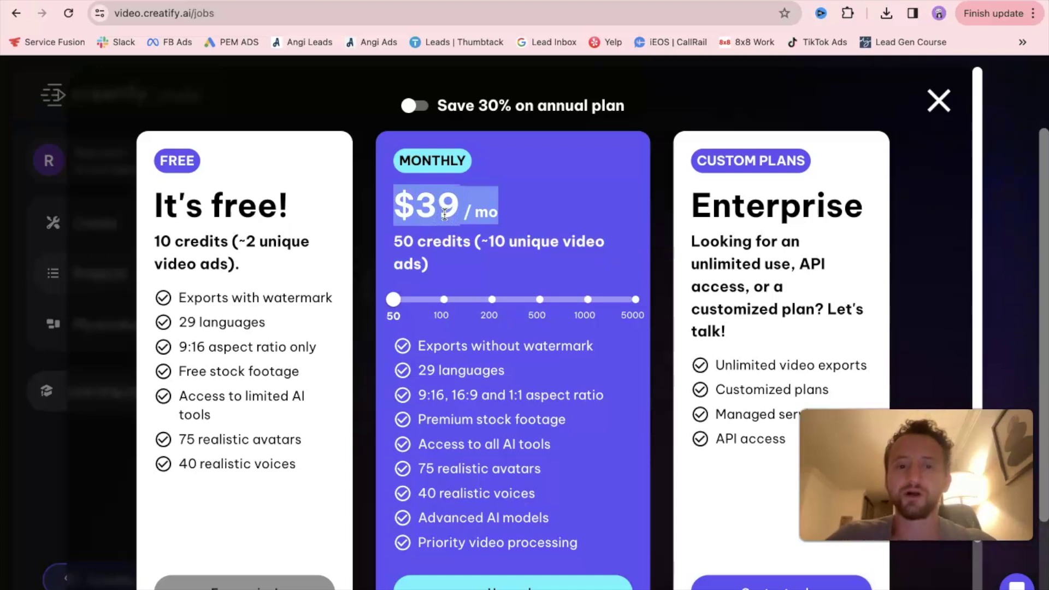
{"action": "left_click", "coordinate": [448, 241]}
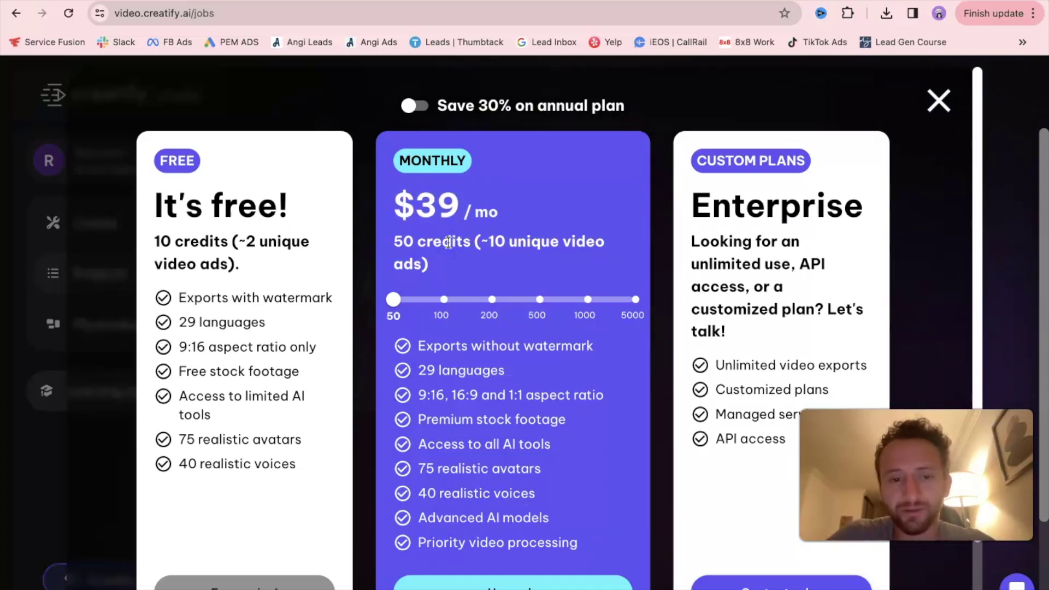
Upgrade to the $39 Monthly plan with 50 credits and subscribe using the saved payment card
{"action": "scroll", "coordinate": [448, 241], "scroll_direction": "down", "scroll_amount": 2}
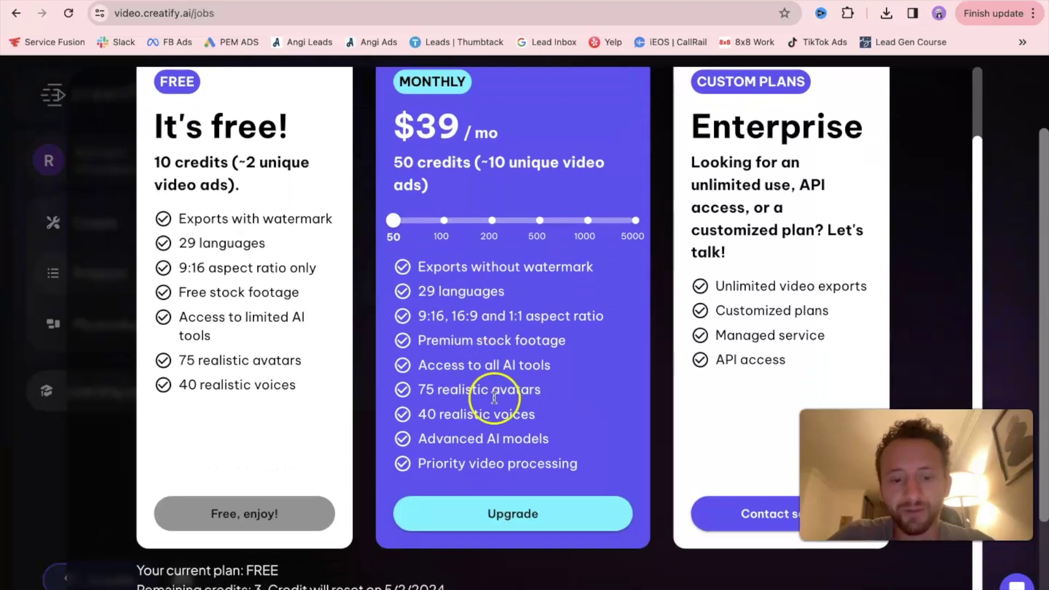
{"action": "left_click", "coordinate": [534, 512]}
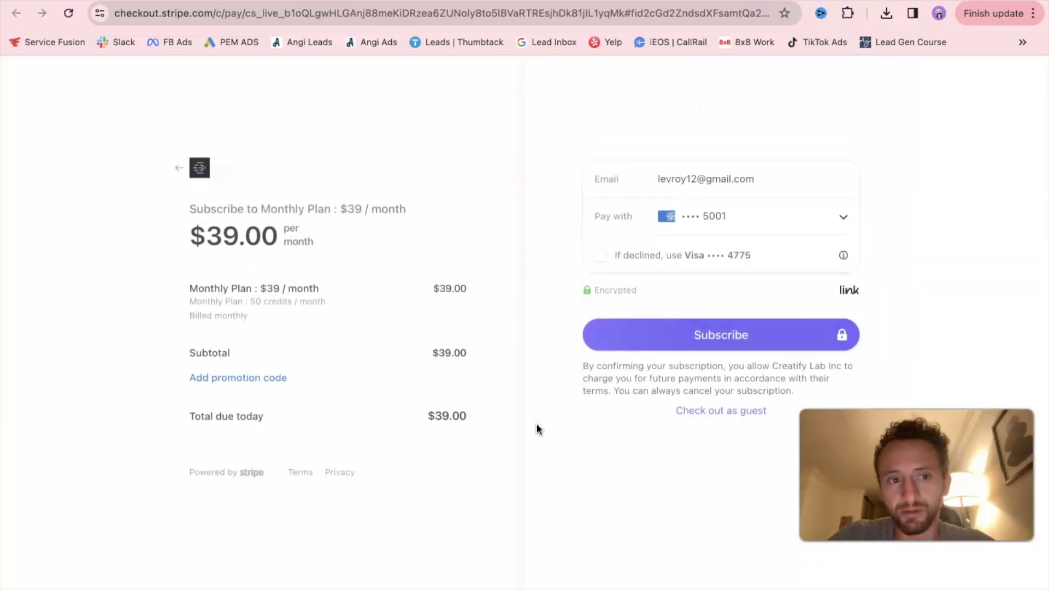
{"action": "left_click", "coordinate": [668, 218]}
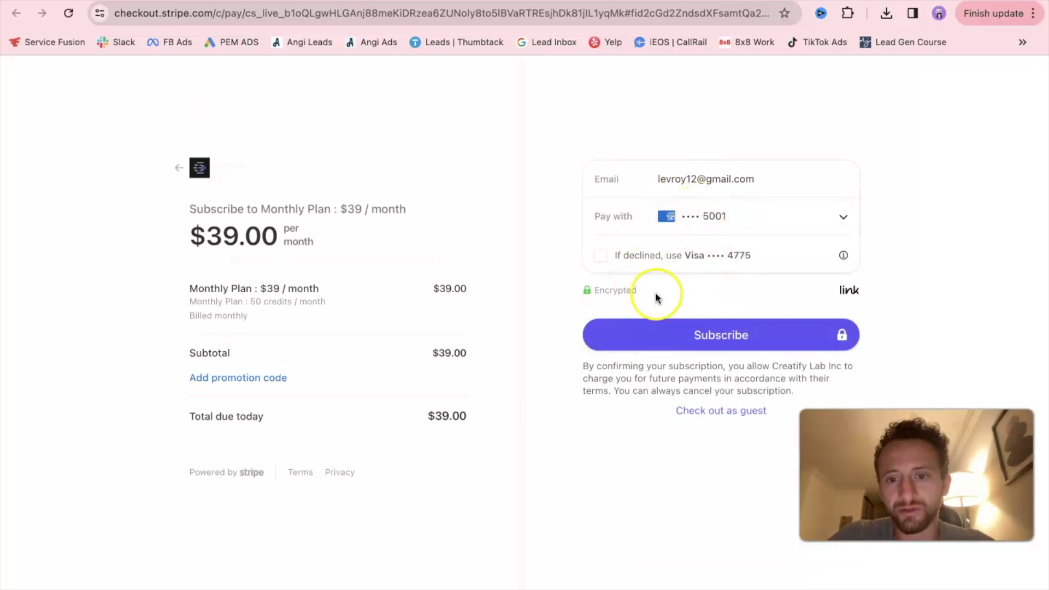
{"action": "left_click", "coordinate": [685, 342]}
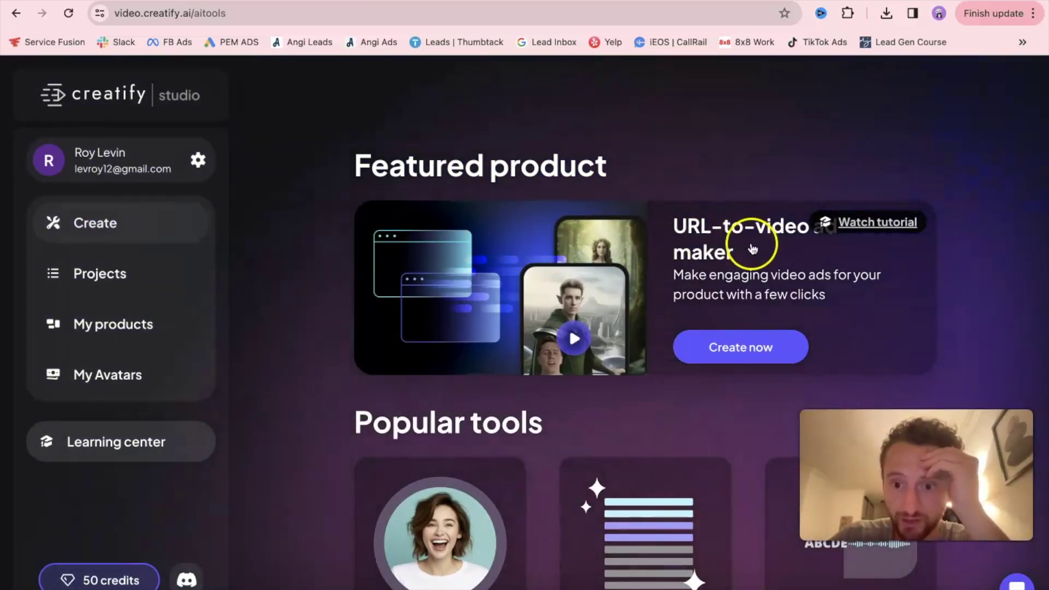
Start a new ad with the URL-to-video ad maker
{"action": "left_click", "coordinate": [754, 347]}
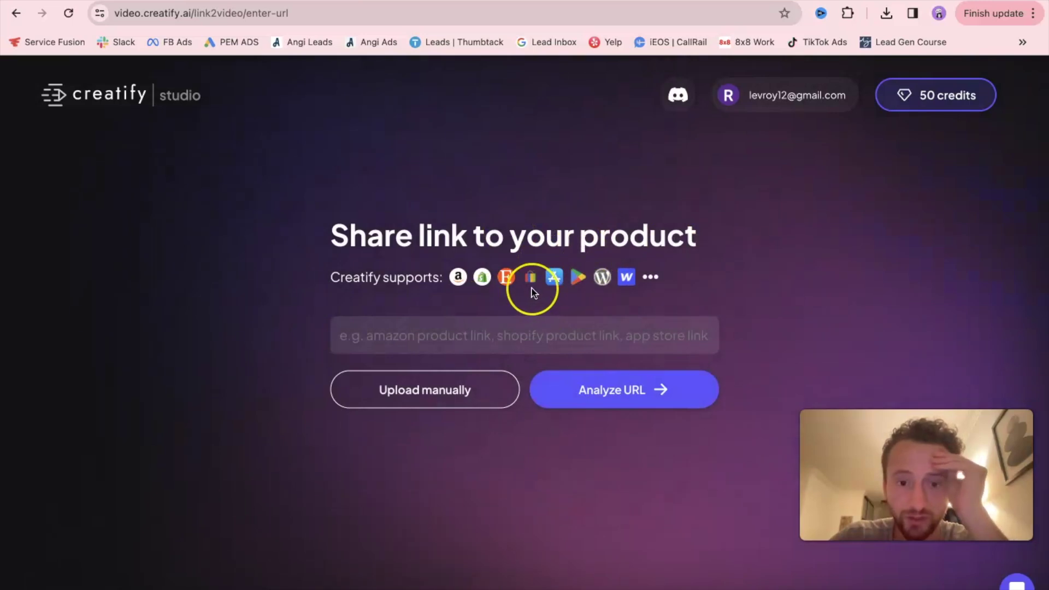
{"action": "left_click", "coordinate": [542, 329]}
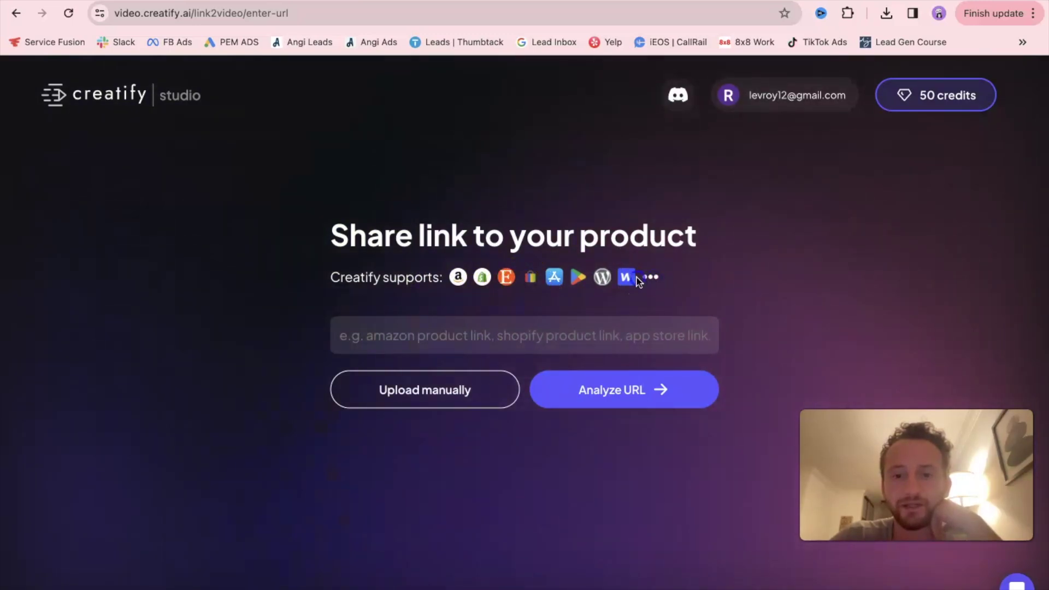
{"action": "left_click", "coordinate": [579, 344]}
{"action": "left_click", "coordinate": [482, 398]}
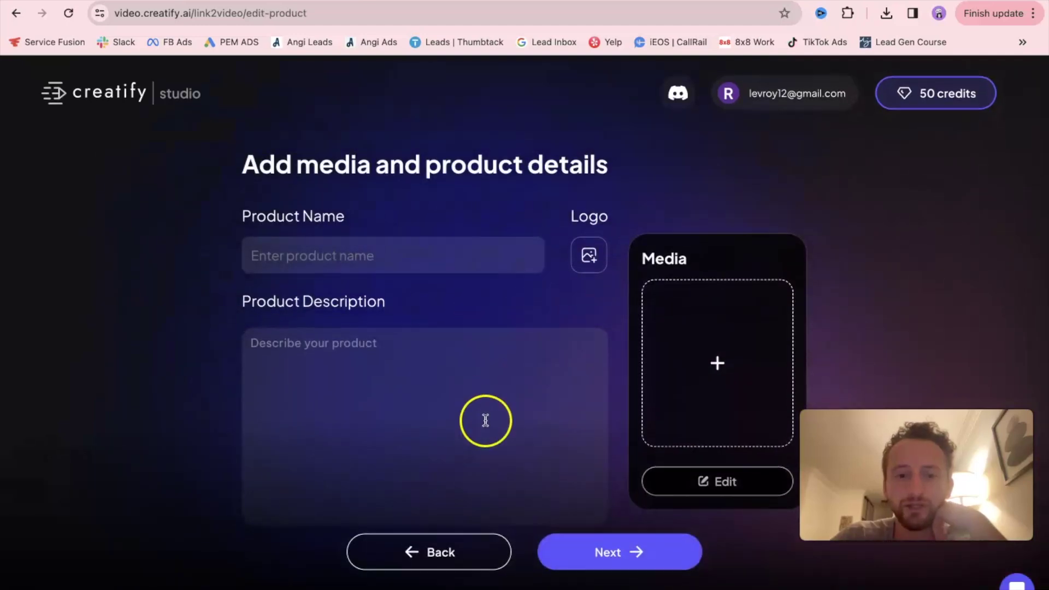
{"action": "left_click", "coordinate": [490, 258]}
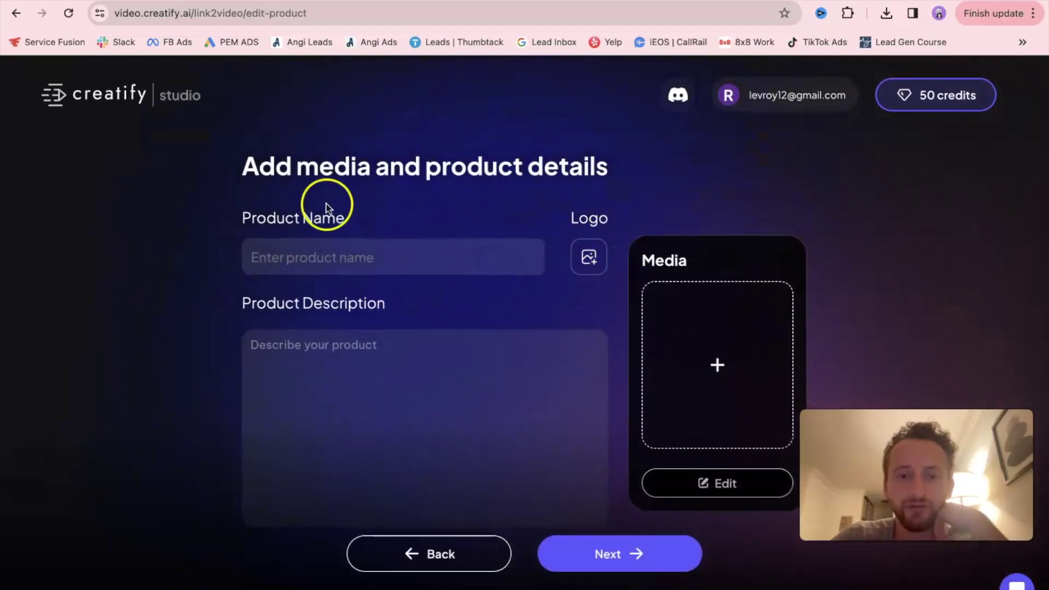
{"action": "left_click", "coordinate": [12, 8]}
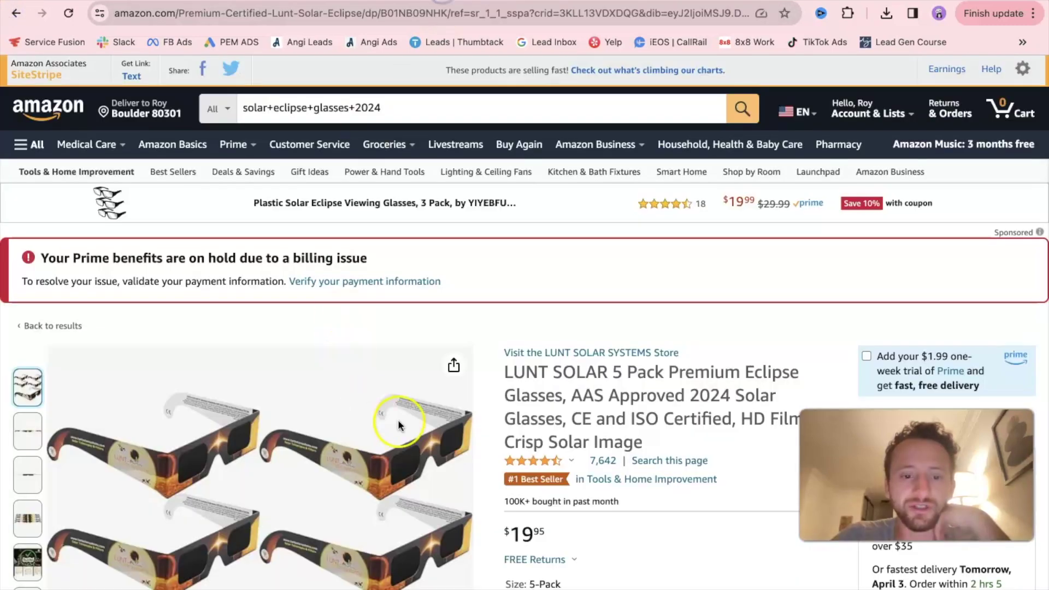
Look through the Amazon listing for the LUNT SOLAR 5 Pack Premium Eclipse Glasses and copy its link
{"action": "scroll", "coordinate": [424, 416], "scroll_direction": "down", "scroll_amount": 5}
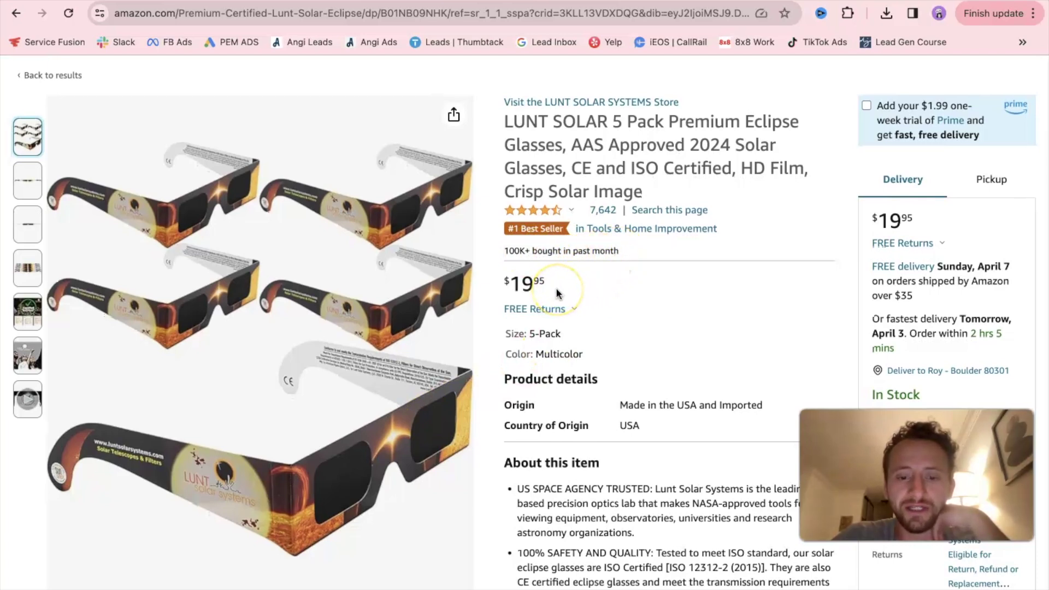
{"action": "scroll", "coordinate": [555, 287], "scroll_direction": "down", "scroll_amount": 7}
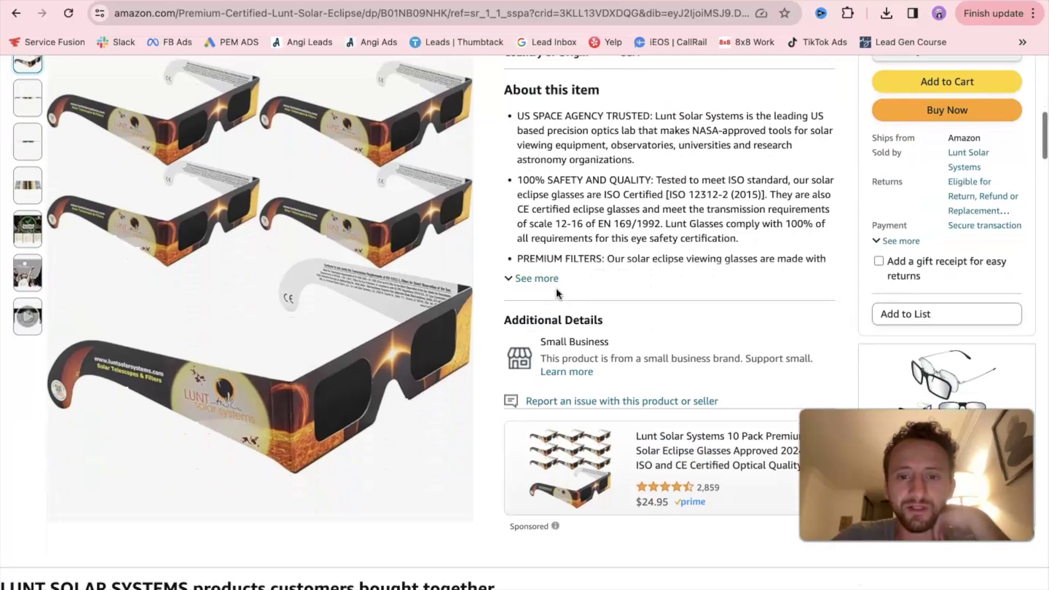
{"action": "scroll", "coordinate": [555, 293], "scroll_direction": "up", "scroll_amount": 1}
{"action": "scroll", "coordinate": [555, 294], "scroll_direction": "down", "scroll_amount": 9}
{"action": "scroll", "coordinate": [557, 293], "scroll_direction": "down", "scroll_amount": 12}
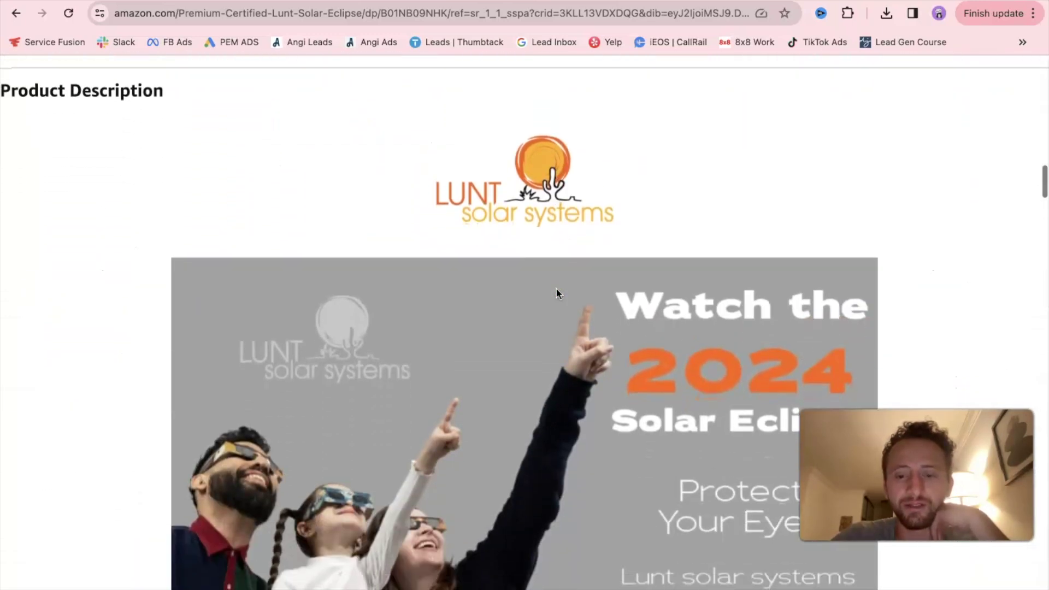
{"action": "scroll", "coordinate": [556, 287], "scroll_direction": "up", "scroll_amount": 20}
{"action": "left_click", "coordinate": [383, 13]}
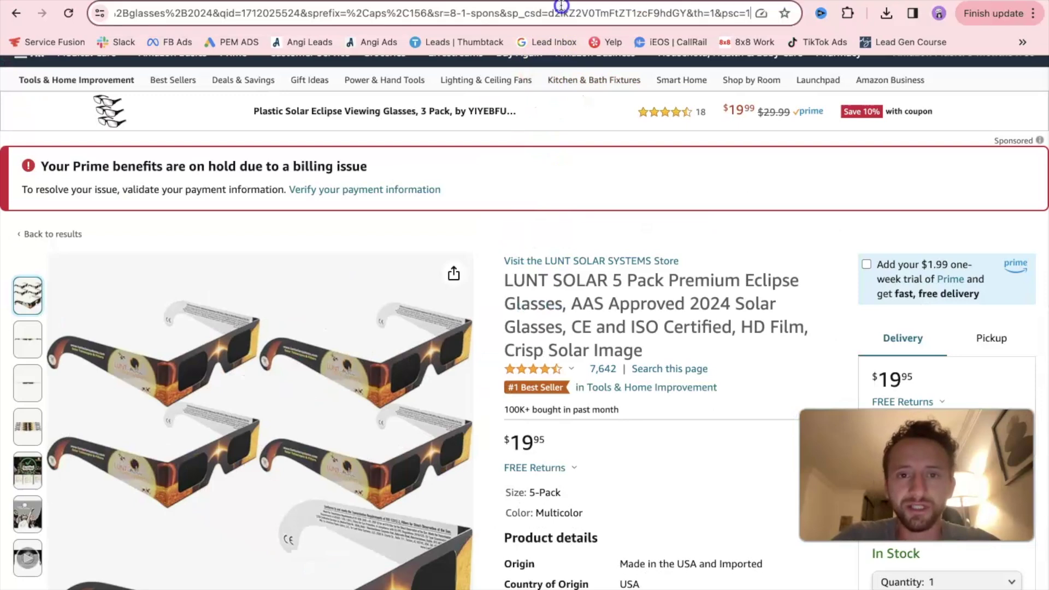
{"action": "key", "text": "ctrl+c"}
Switch back to Creatify, paste the copied Amazon link as the product URL and analyze it
{"action": "left_click", "coordinate": [286, 0]}
{"action": "left_click", "coordinate": [497, 330]}
{"action": "key", "text": "ctrl+v"}
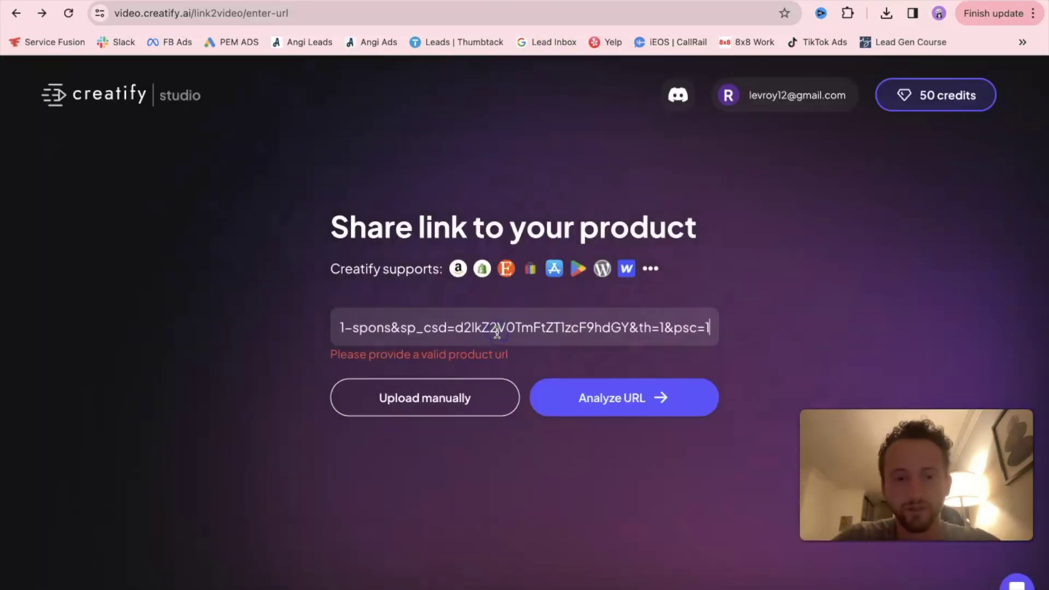
{"action": "left_click", "coordinate": [650, 406]}
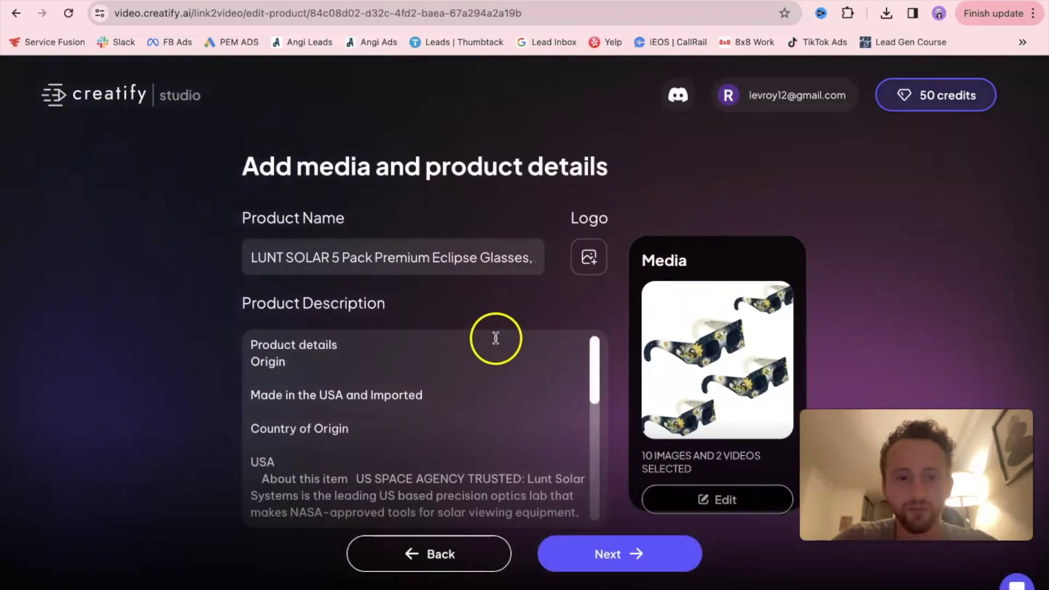
Review the imported product description and remove the floral glasses image and both orange five-pack images from the media gallery
{"action": "scroll", "coordinate": [492, 355], "scroll_direction": "down", "scroll_amount": 10}
{"action": "scroll", "coordinate": [490, 378], "scroll_direction": "up", "scroll_amount": 10}
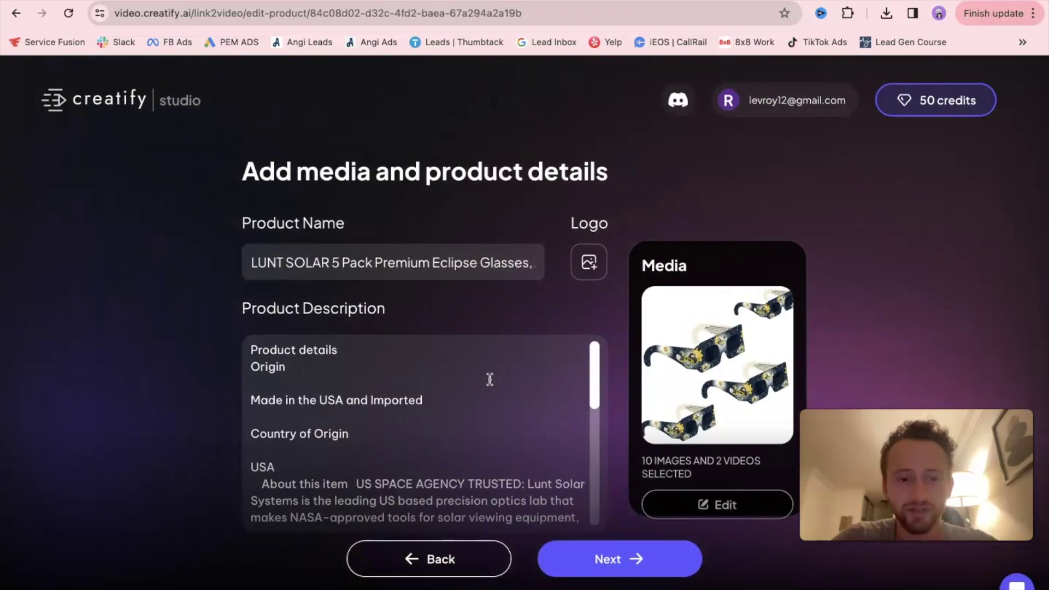
{"action": "scroll", "coordinate": [496, 346], "scroll_direction": "down", "scroll_amount": 1}
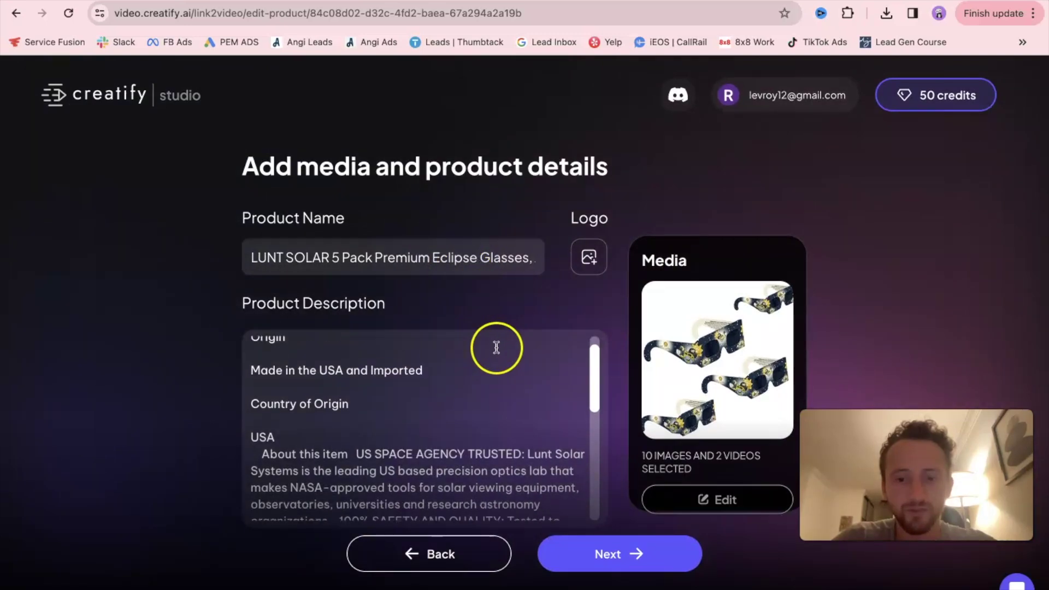
{"action": "left_click", "coordinate": [718, 499]}
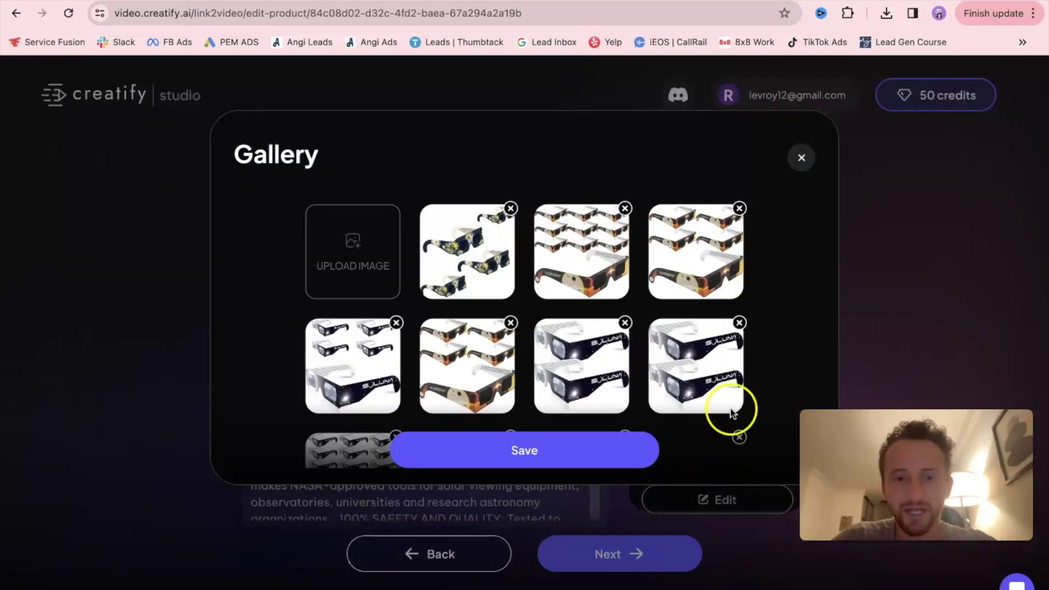
{"action": "scroll", "coordinate": [653, 306], "scroll_direction": "down", "scroll_amount": 5}
{"action": "scroll", "coordinate": [656, 309], "scroll_direction": "up", "scroll_amount": 5}
{"action": "left_click", "coordinate": [629, 328]}
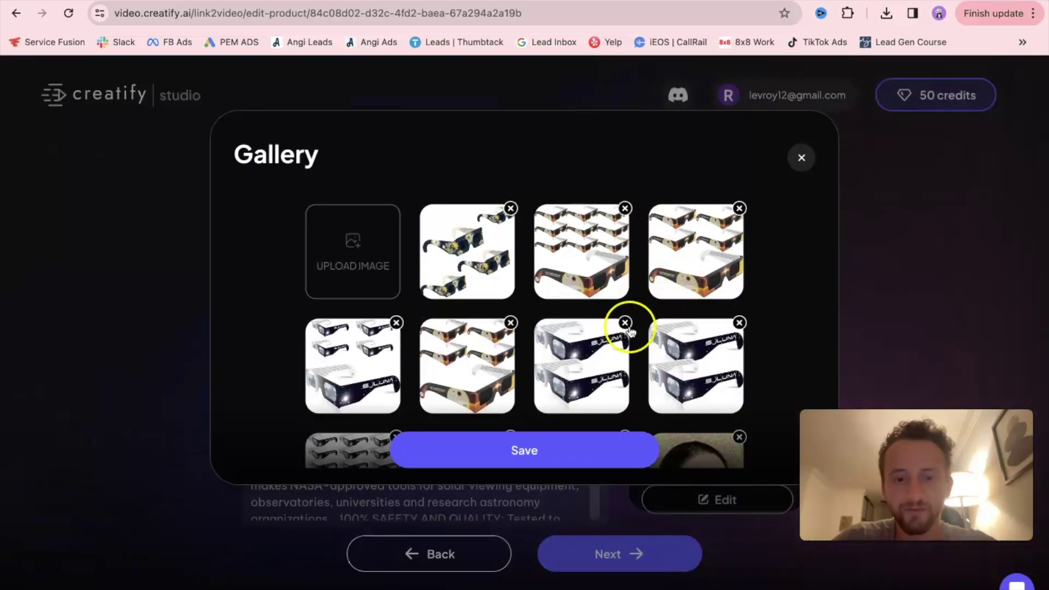
{"action": "left_click", "coordinate": [511, 208]}
{"action": "left_click", "coordinate": [395, 325]}
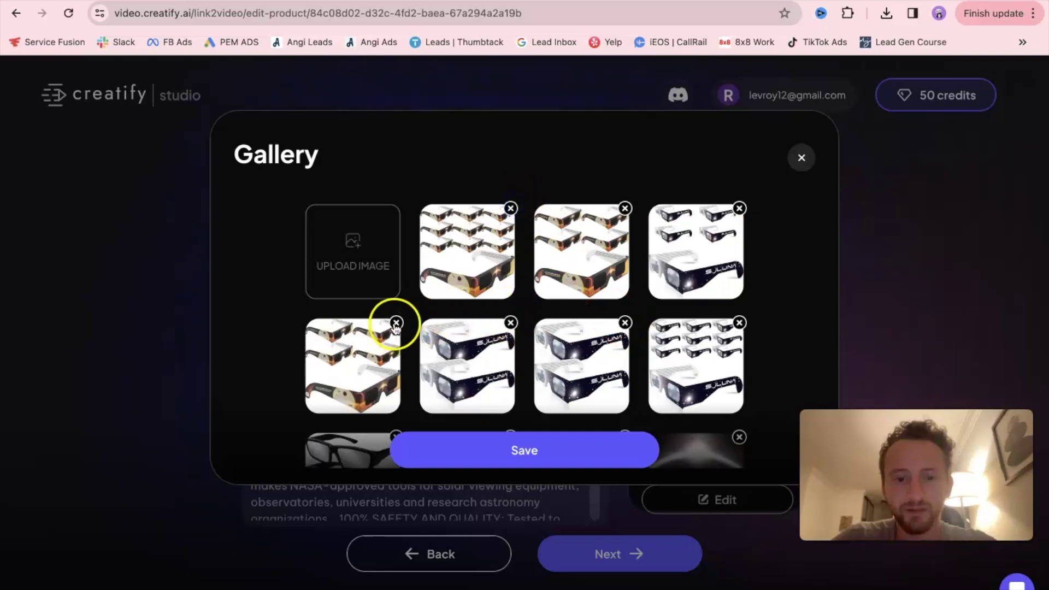
{"action": "left_click", "coordinate": [625, 209]}
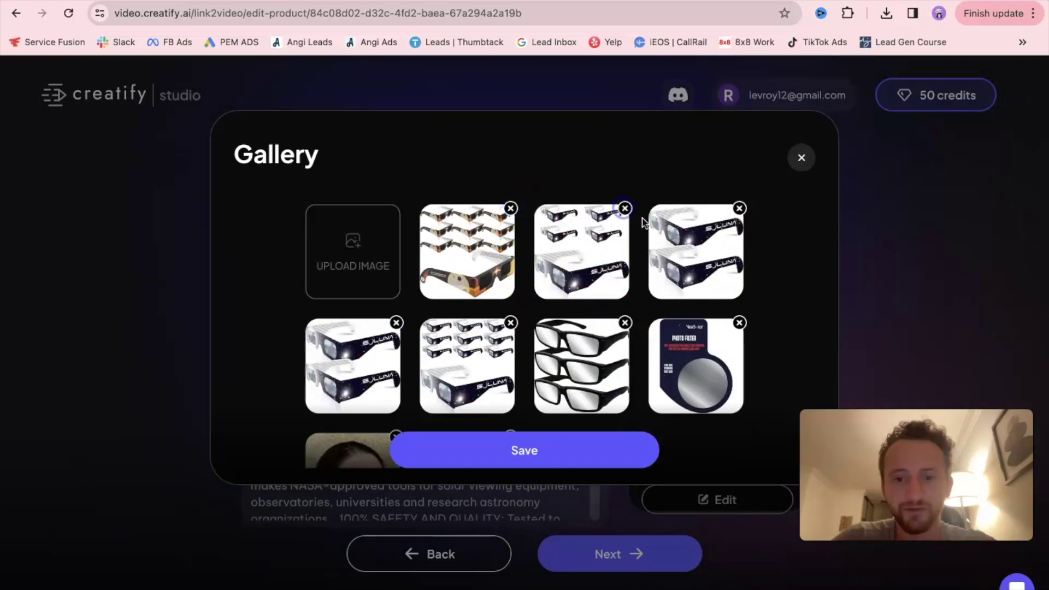
Remove the photo filter, black-framed glasses and all dark Soluna glasses images from the gallery, and save it
{"action": "left_click", "coordinate": [626, 327]}
{"action": "left_click", "coordinate": [625, 324]}
{"action": "left_click", "coordinate": [511, 323]}
{"action": "left_click", "coordinate": [348, 350]}
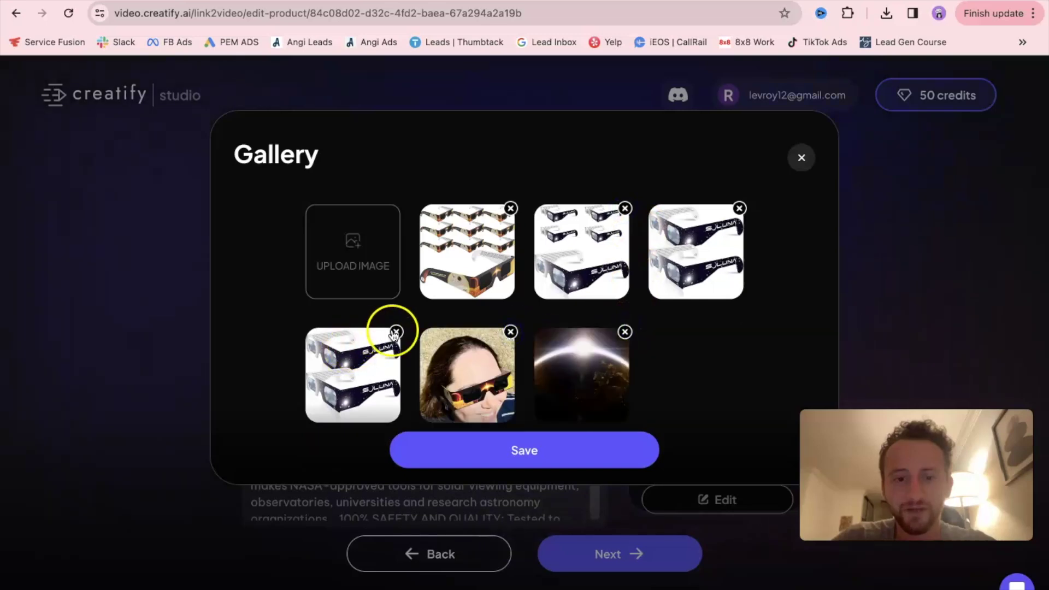
{"action": "left_click", "coordinate": [625, 208]}
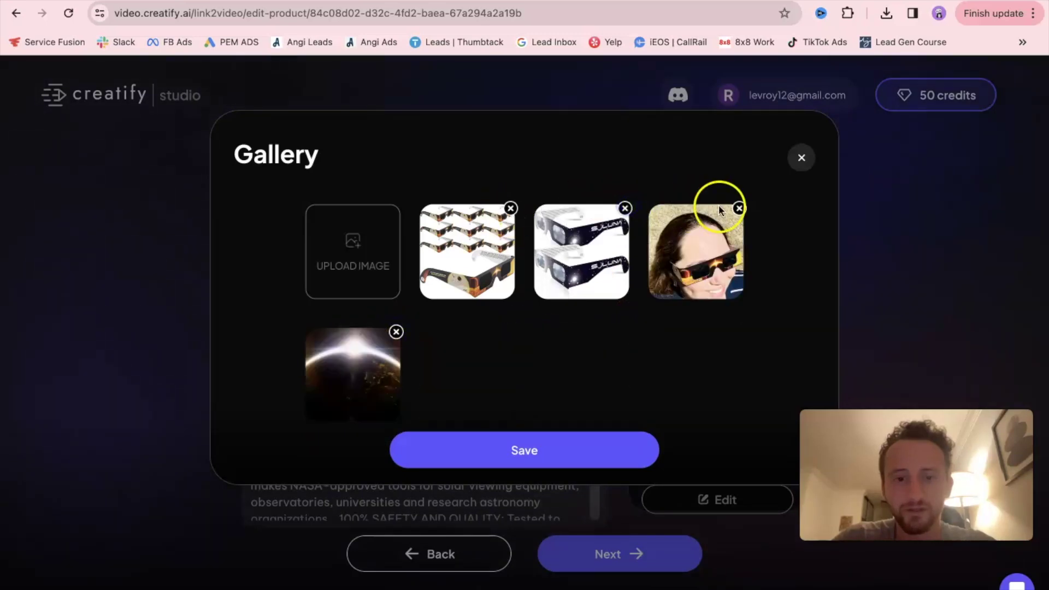
{"action": "left_click", "coordinate": [625, 208]}
{"action": "left_click", "coordinate": [560, 468]}
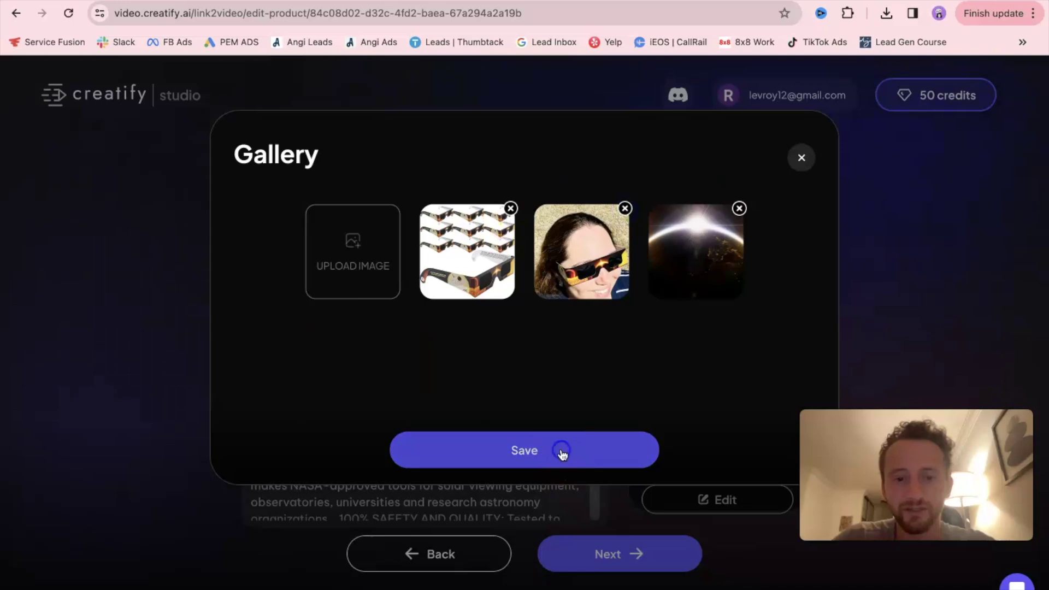
Set the video length to 60 seconds and the target audience to "solar eclipse enthusiasts", and continue to the scripts
{"action": "left_click", "coordinate": [615, 552]}
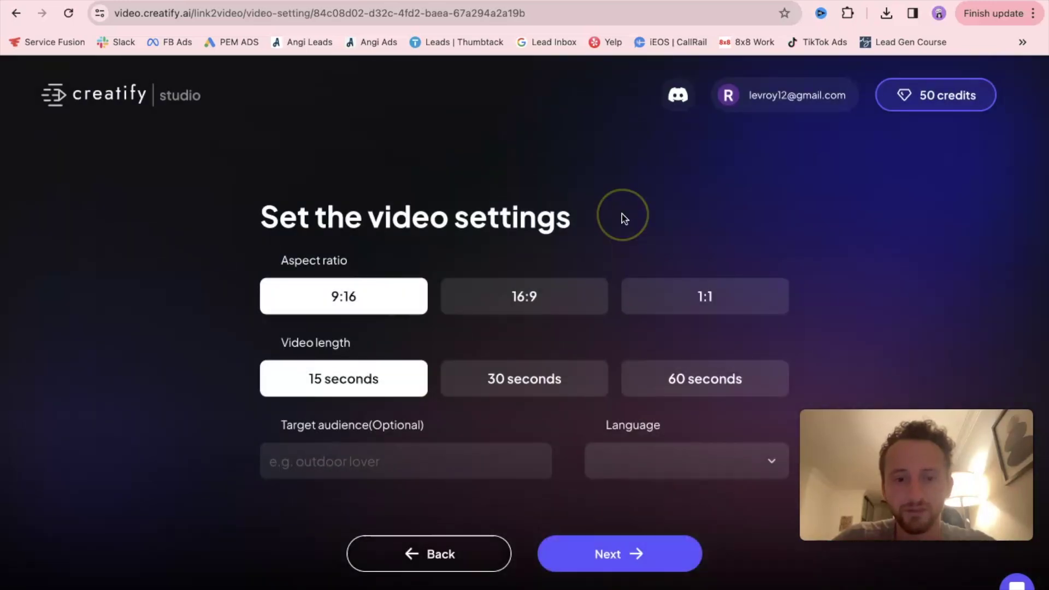
{"action": "left_click", "coordinate": [709, 382]}
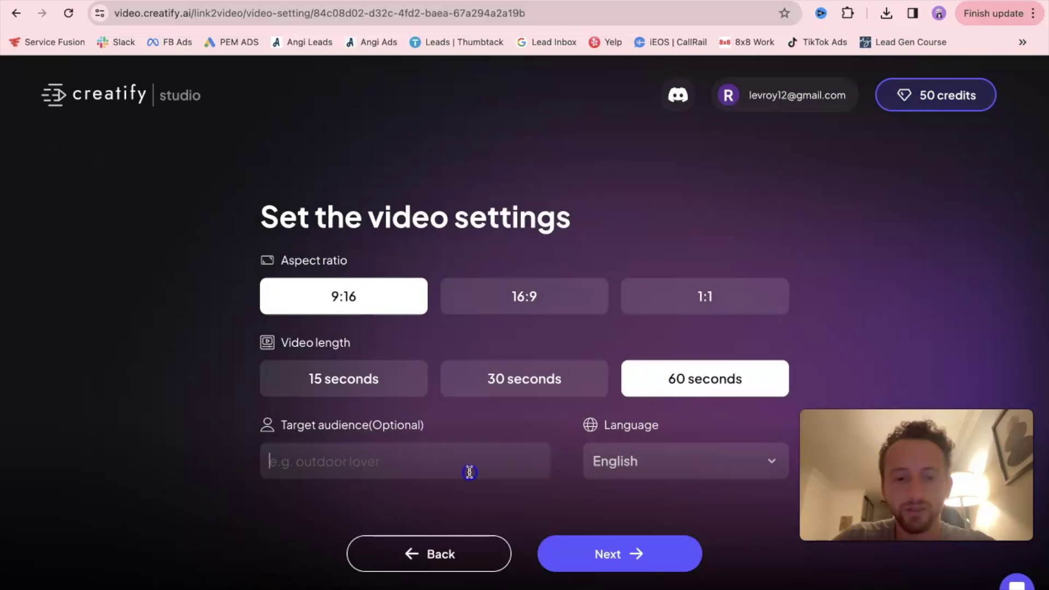
{"action": "type", "text": "solar eclipse enthusiasts"}
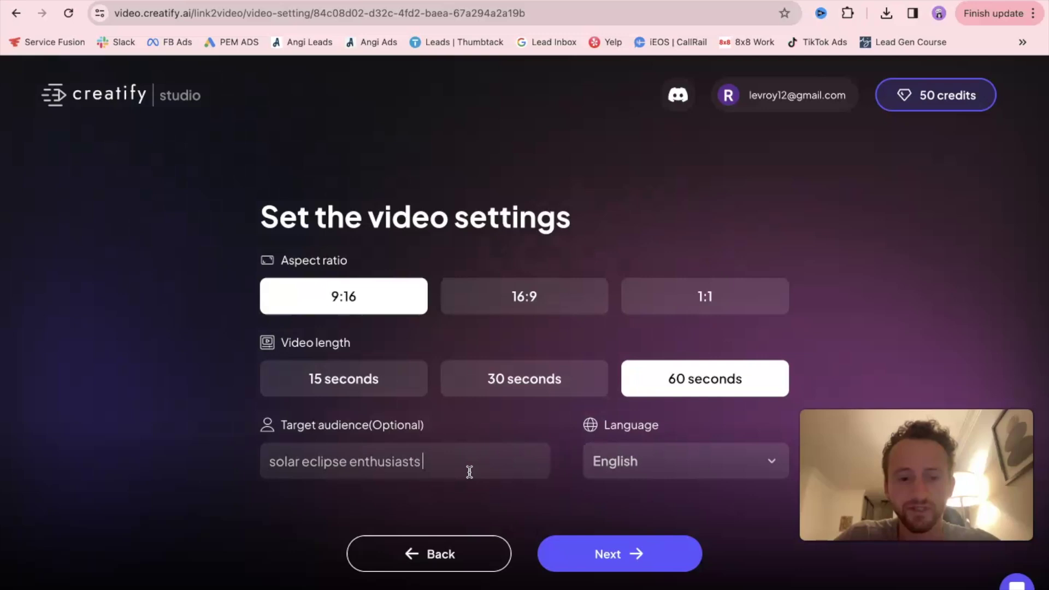
{"action": "left_click", "coordinate": [471, 511]}
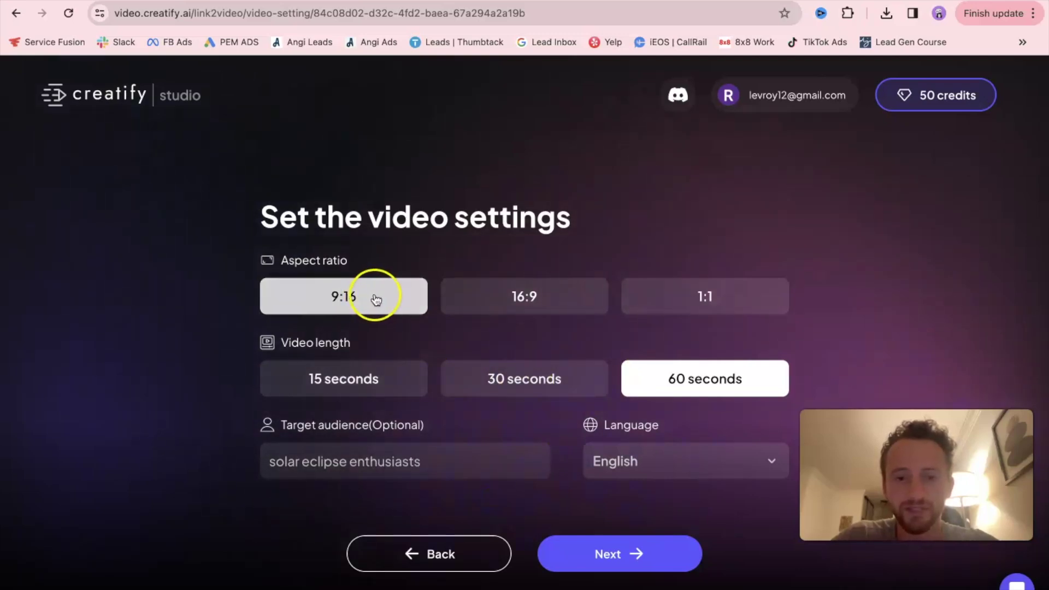
{"action": "left_click", "coordinate": [604, 553]}
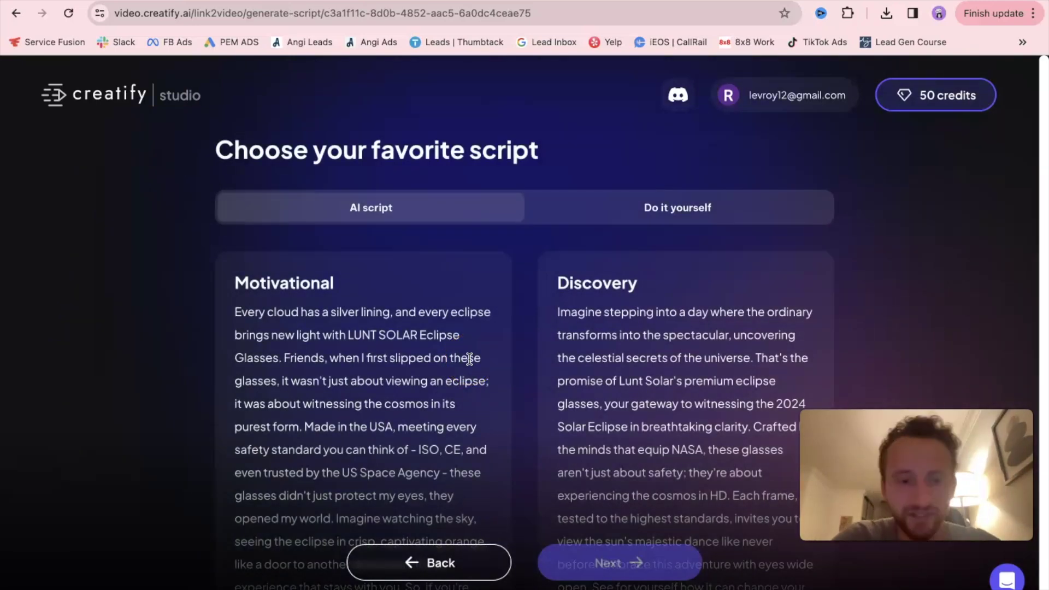
Review the Motivational and Discovery AI scripts, and switch to writing the video script yourself
{"action": "scroll", "coordinate": [560, 388], "scroll_direction": "down", "scroll_amount": 10}
{"action": "scroll", "coordinate": [557, 393], "scroll_direction": "up", "scroll_amount": 5}
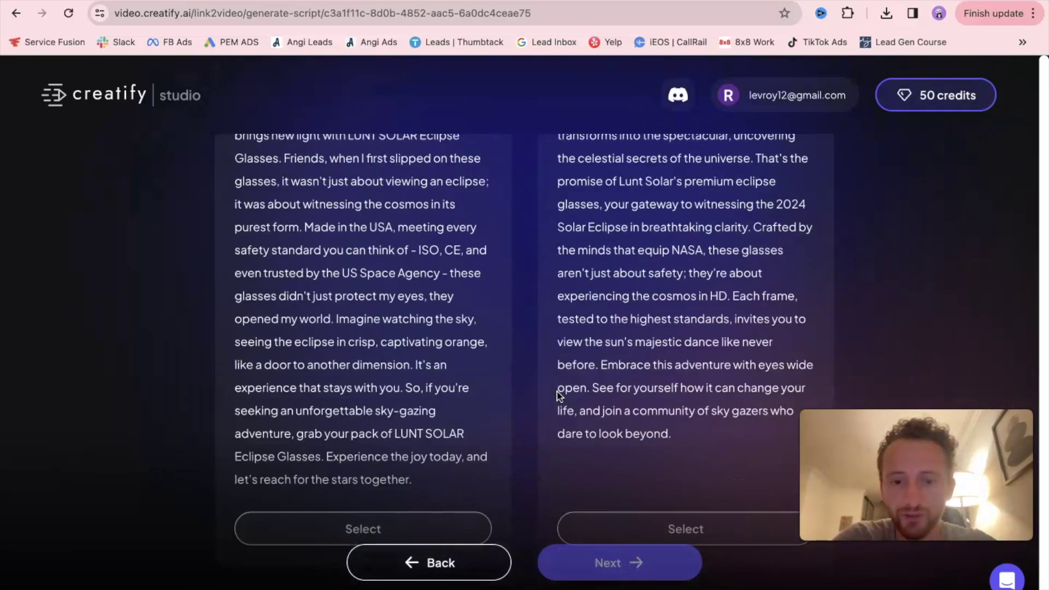
{"action": "scroll", "coordinate": [560, 393], "scroll_direction": "down", "scroll_amount": 5}
{"action": "scroll", "coordinate": [560, 397], "scroll_direction": "up", "scroll_amount": 9}
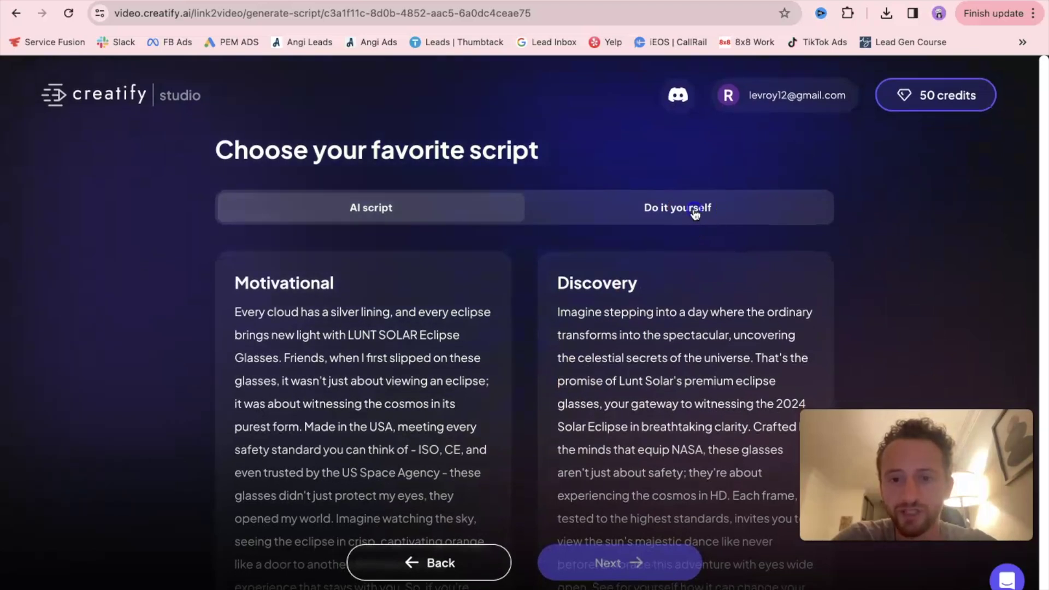
{"action": "left_click", "coordinate": [694, 213]}
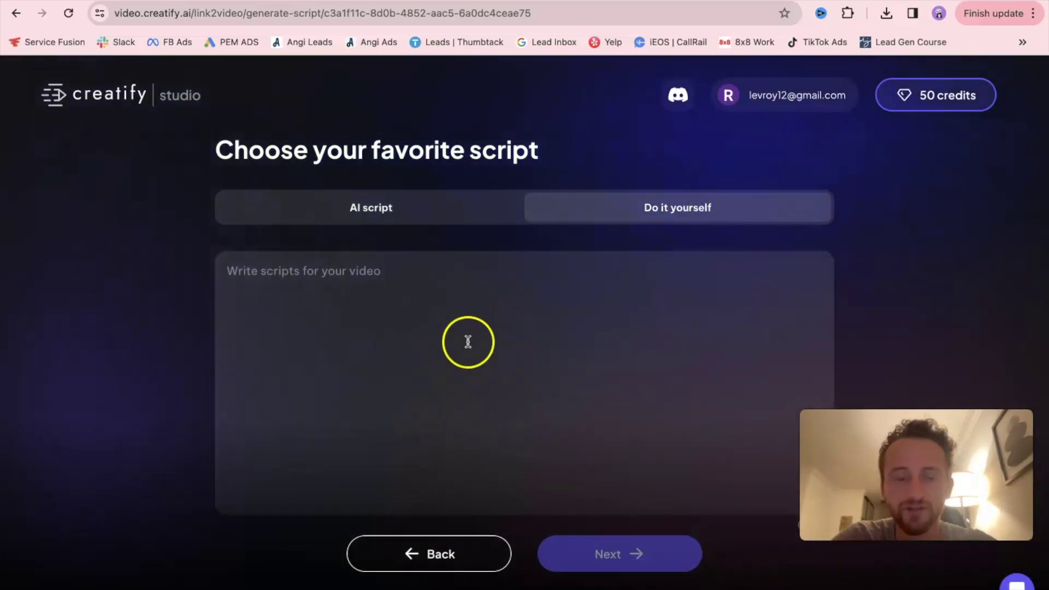
{"action": "left_click", "coordinate": [483, 300]}
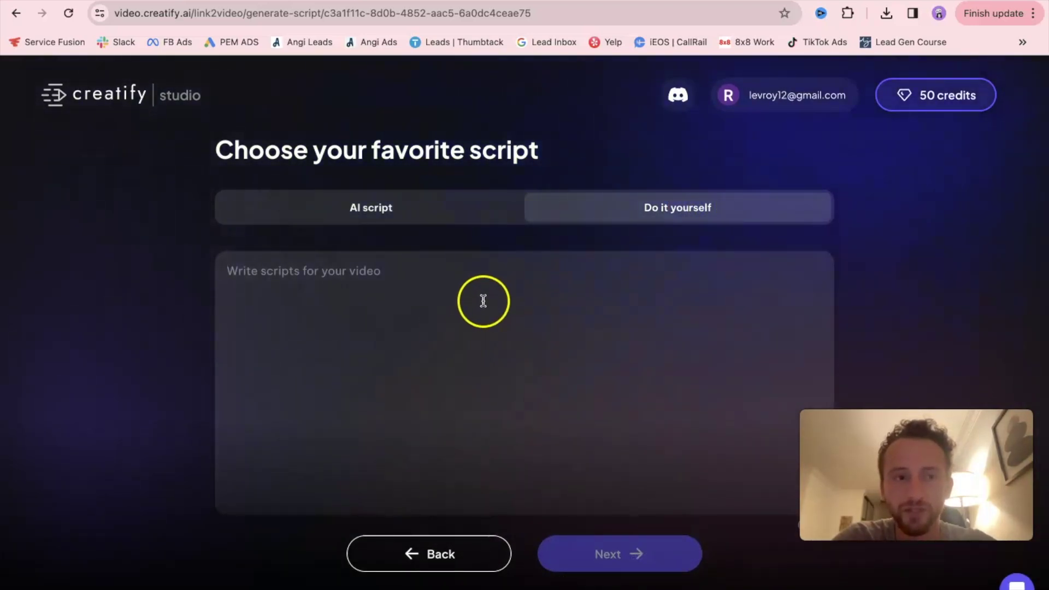
Open TikTok in a new tab, search for "lunt solar eclipse glasses" and dismiss the Community Guidelines notice
{"action": "key", "text": "ctrl+t"}
{"action": "type", "text": "tik"}
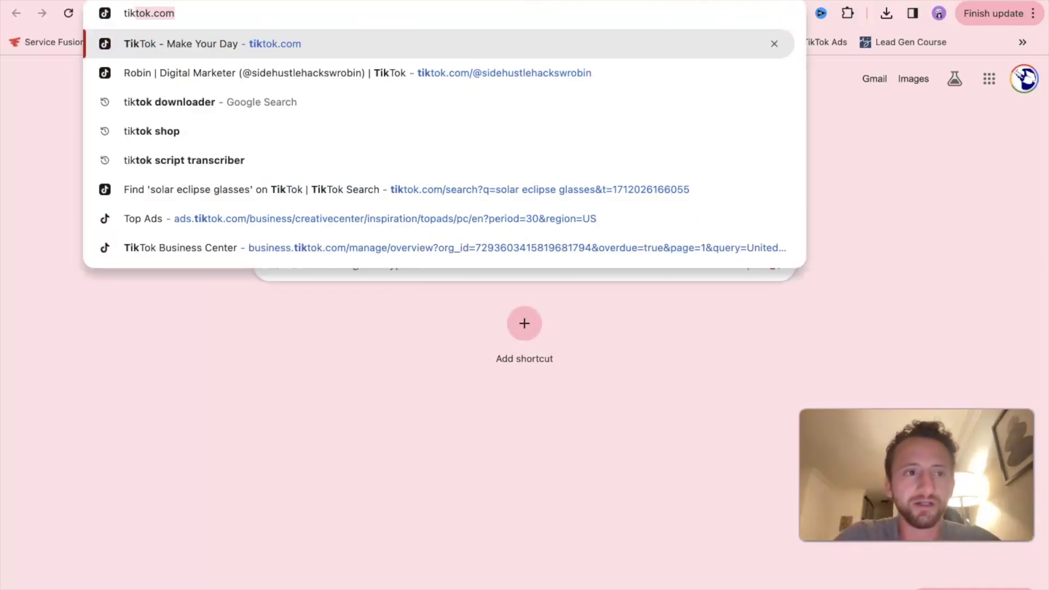
{"action": "key", "text": "Return"}
{"action": "left_click", "coordinate": [516, 76]}
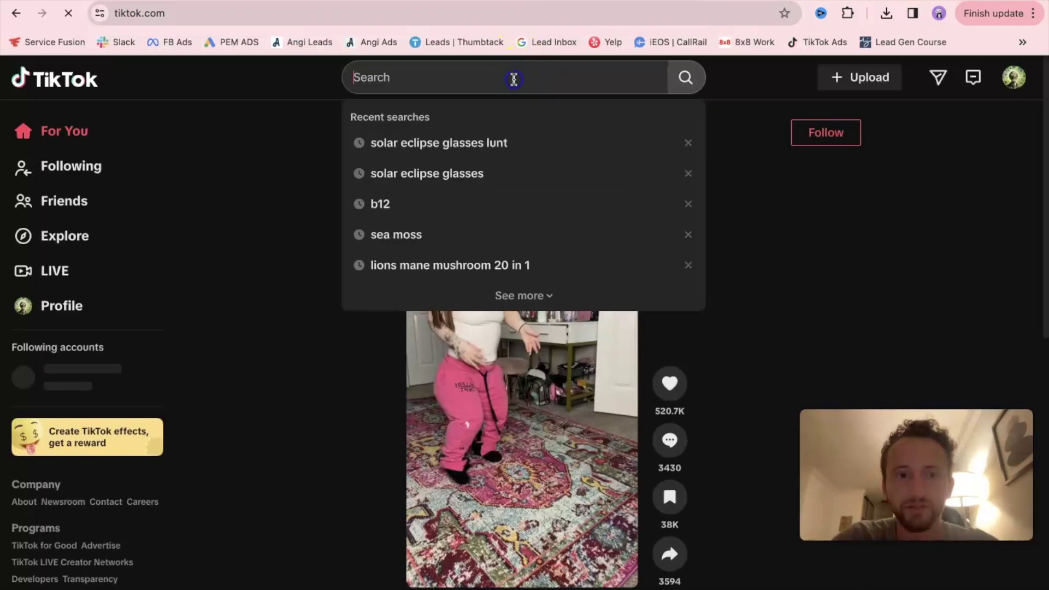
{"action": "type", "text": "lunt solar eclipse g"}
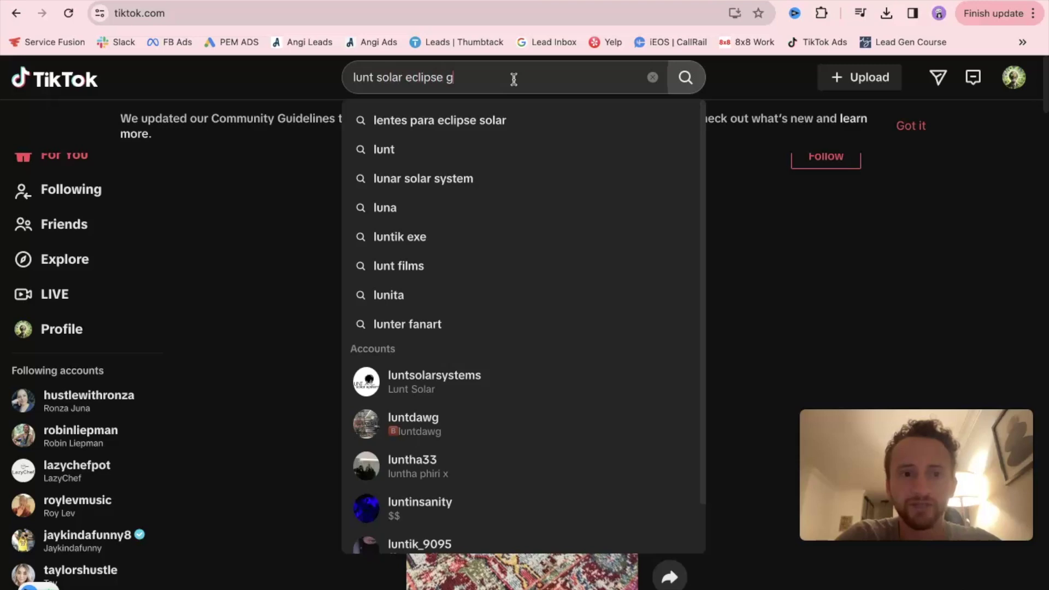
{"action": "key", "text": "Return"}
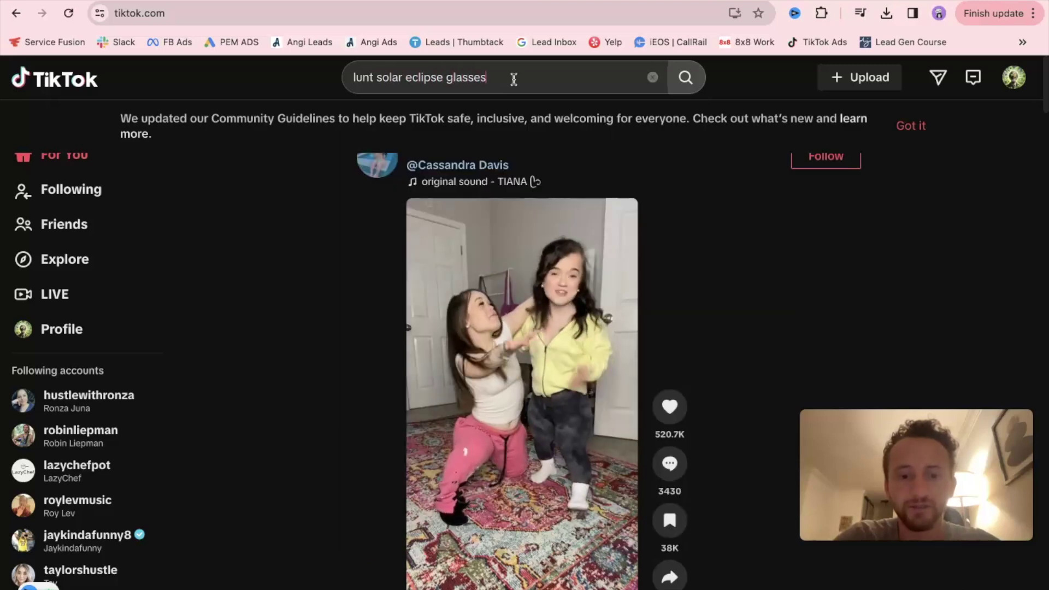
{"action": "left_click", "coordinate": [686, 78]}
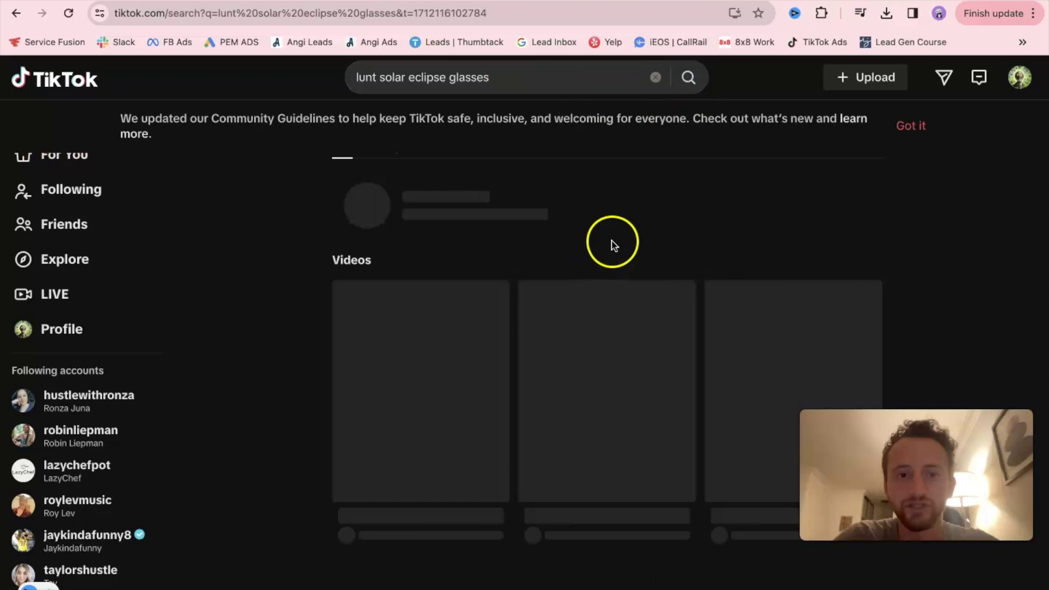
{"action": "left_click", "coordinate": [909, 128]}
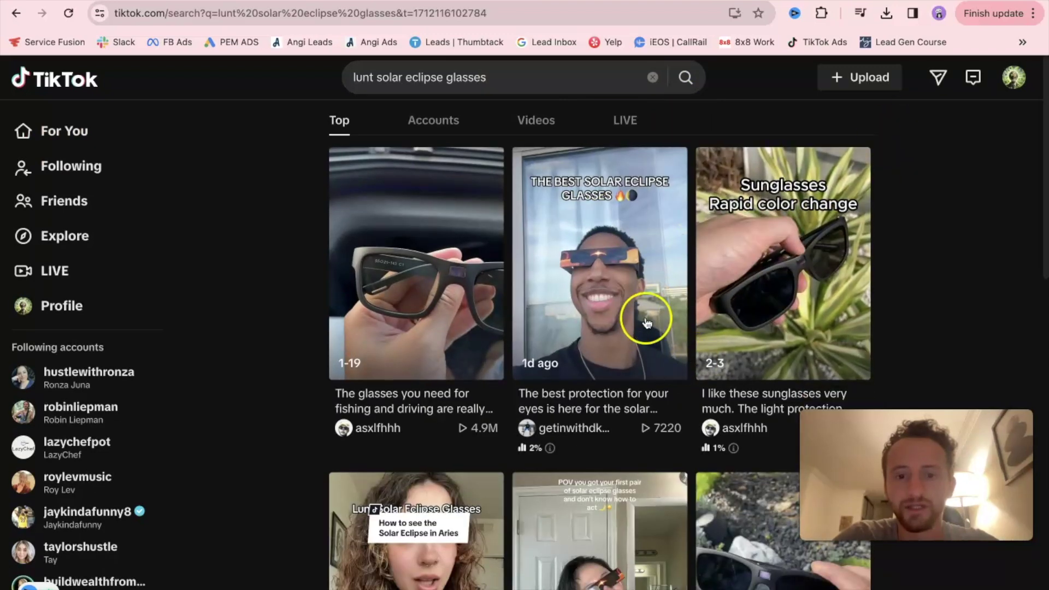
Browse the TikTok results and compare view counts to find a popular spoken video about the eclipse glasses
{"action": "scroll", "coordinate": [258, 440], "scroll_direction": "down", "scroll_amount": 5}
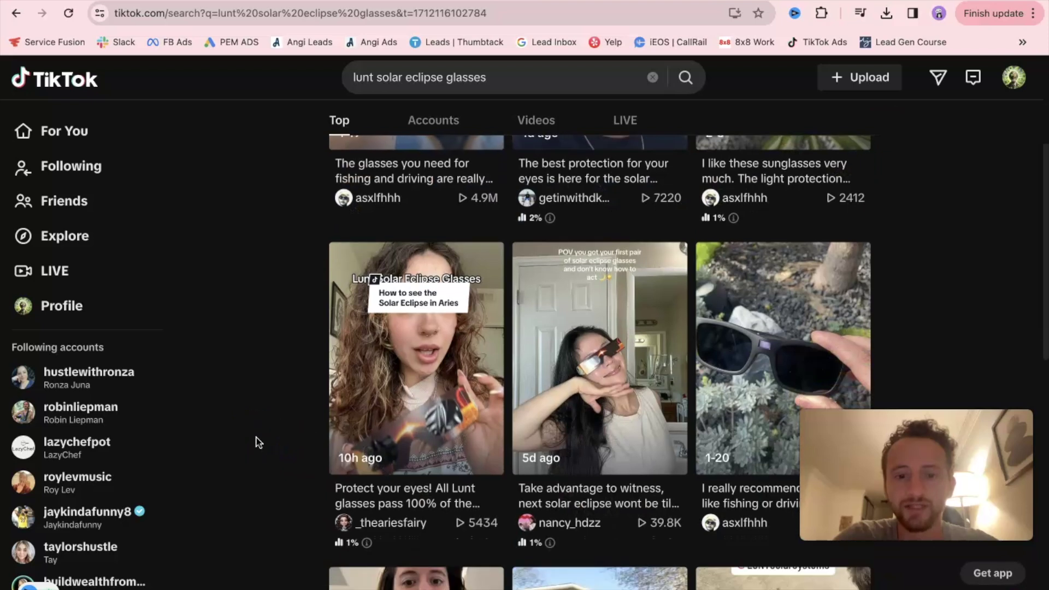
{"action": "scroll", "coordinate": [257, 441], "scroll_direction": "down", "scroll_amount": 2}
{"action": "left_click", "coordinate": [483, 331]}
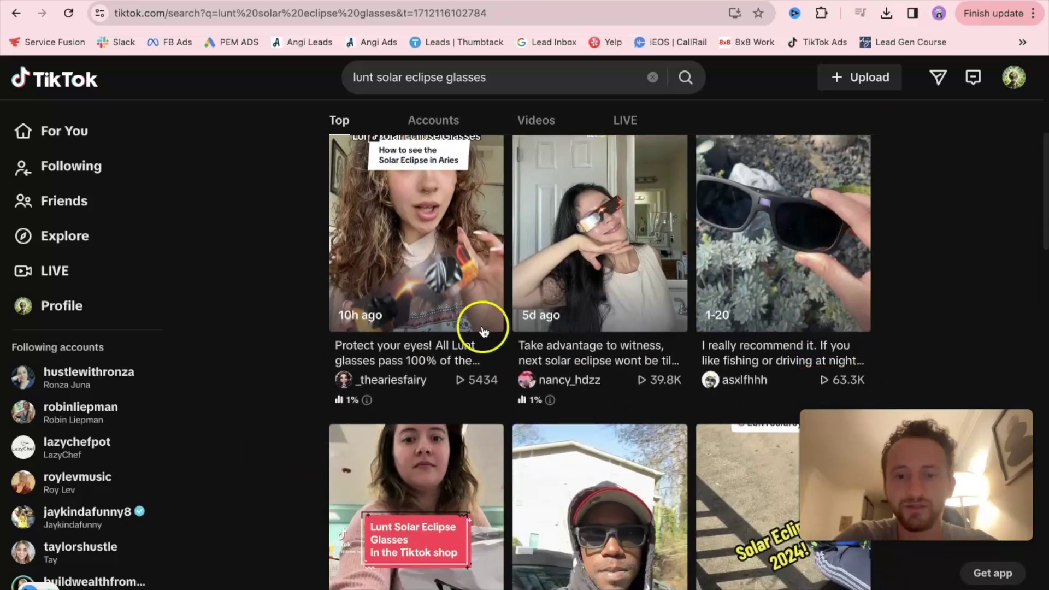
{"action": "scroll", "coordinate": [570, 321], "scroll_direction": "down", "scroll_amount": 9}
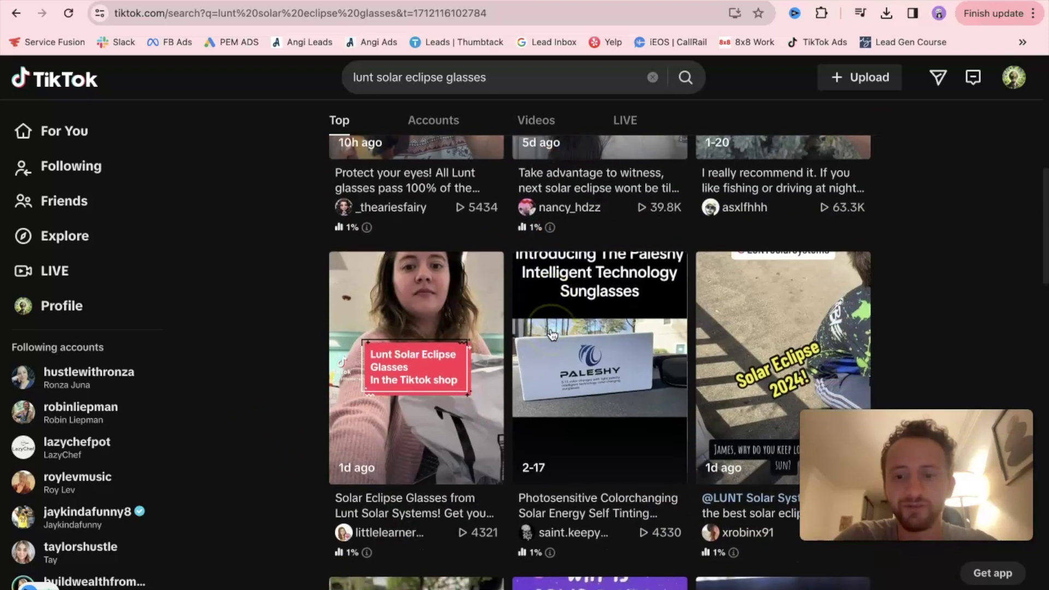
{"action": "scroll", "coordinate": [552, 334], "scroll_direction": "down", "scroll_amount": 11}
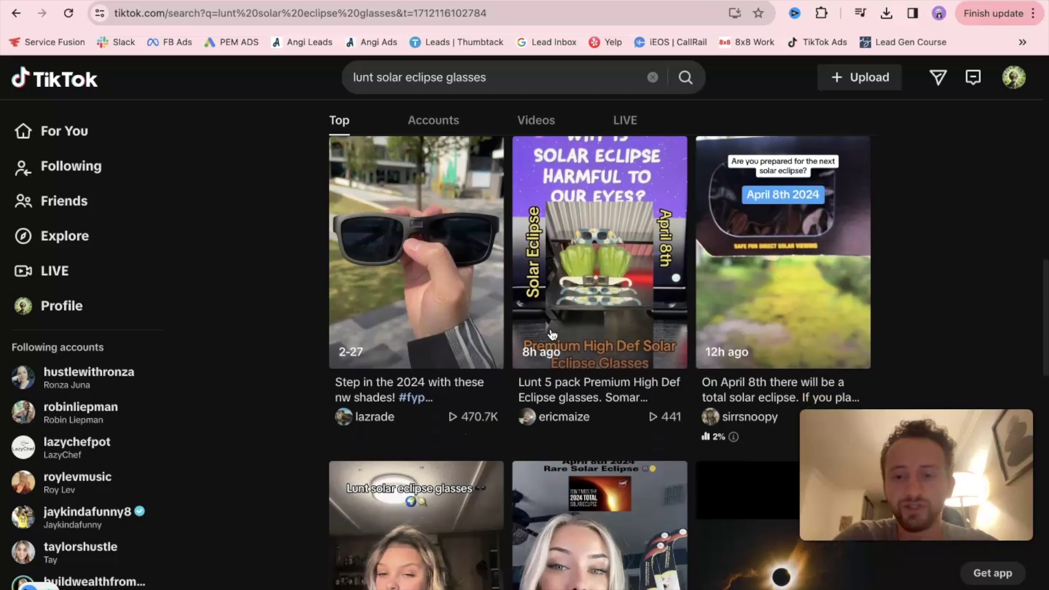
{"action": "scroll", "coordinate": [552, 334], "scroll_direction": "up", "scroll_amount": 6}
{"action": "scroll", "coordinate": [552, 334], "scroll_direction": "down", "scroll_amount": 5}
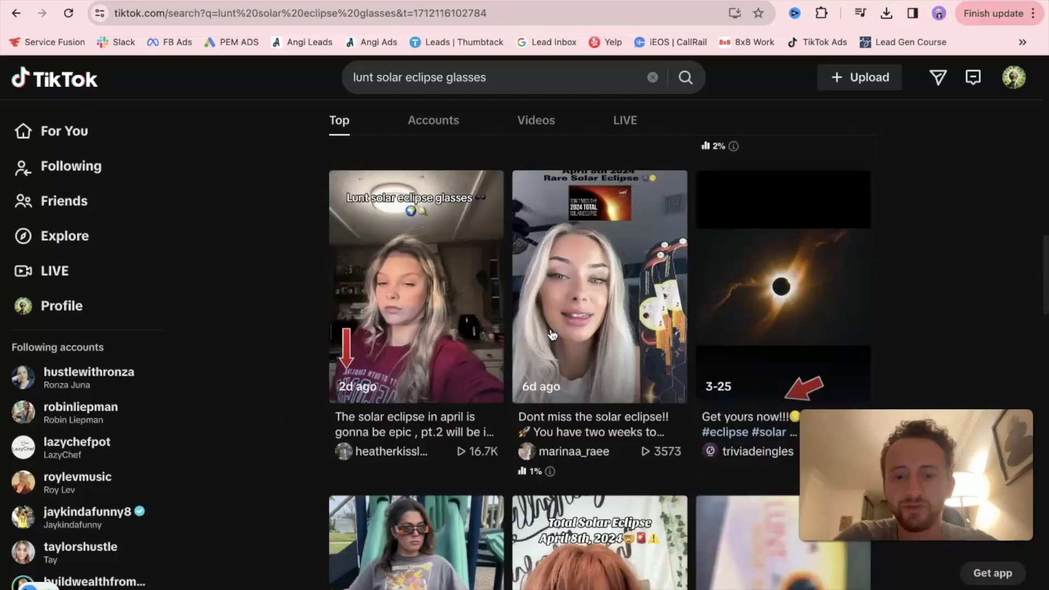
{"action": "scroll", "coordinate": [551, 334], "scroll_direction": "down", "scroll_amount": 10}
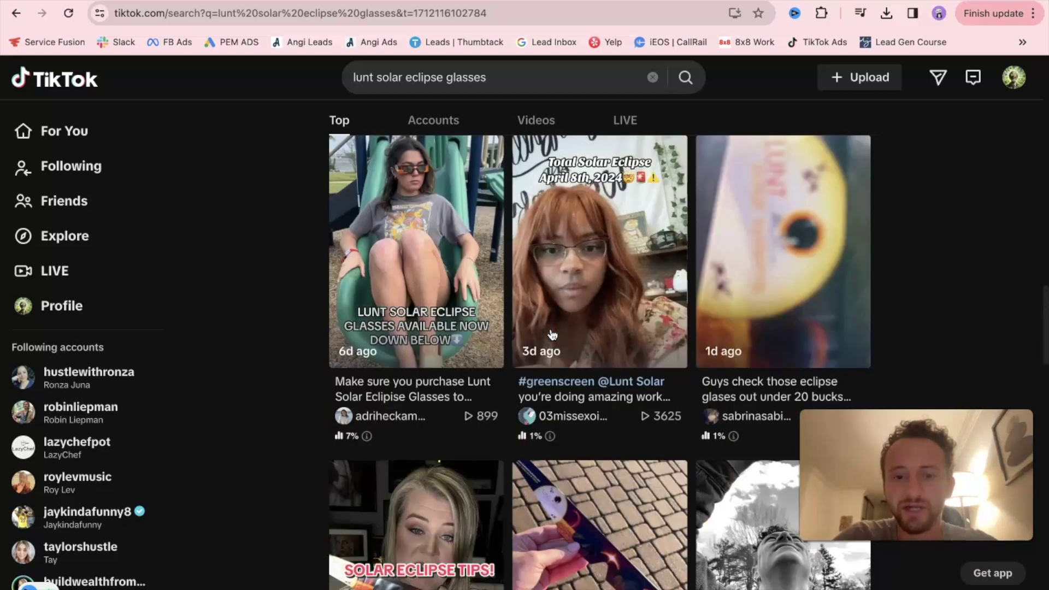
{"action": "scroll", "coordinate": [552, 334], "scroll_direction": "down", "scroll_amount": 1}
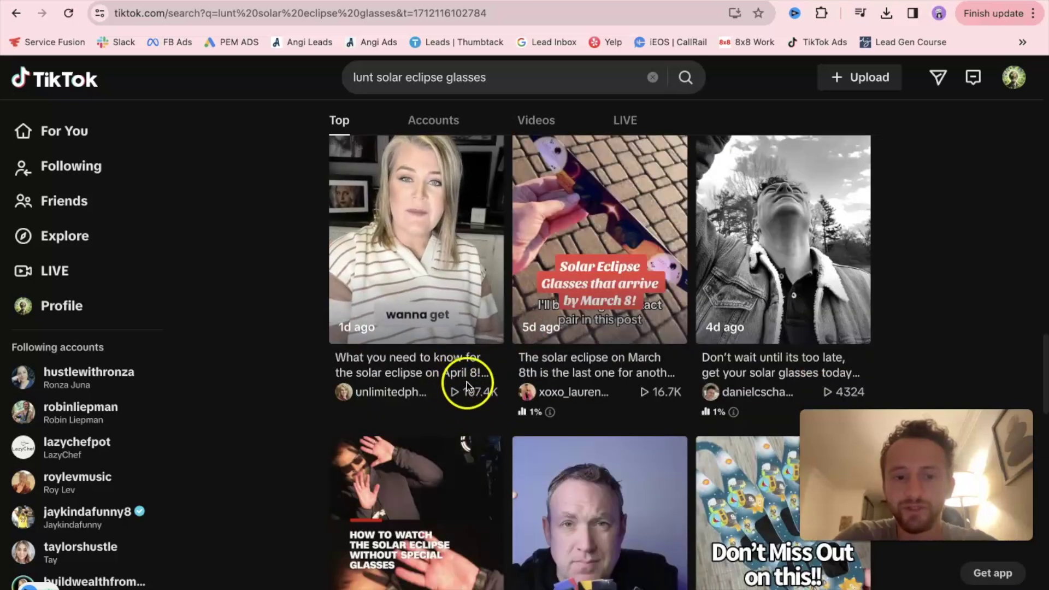
{"action": "scroll", "coordinate": [479, 387], "scroll_direction": "down", "scroll_amount": 10}
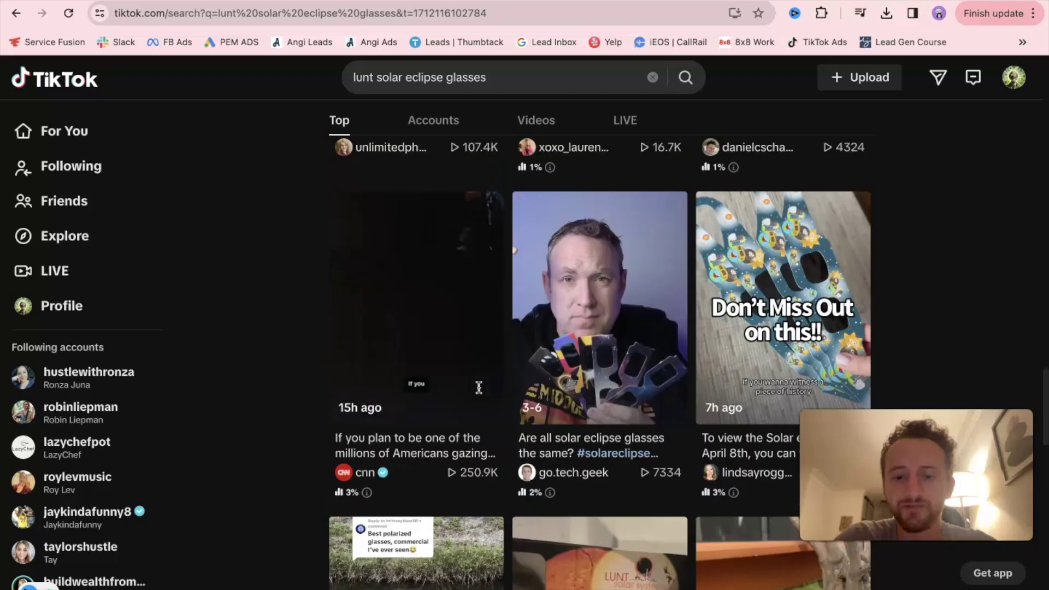
{"action": "scroll", "coordinate": [479, 388], "scroll_direction": "down", "scroll_amount": 1}
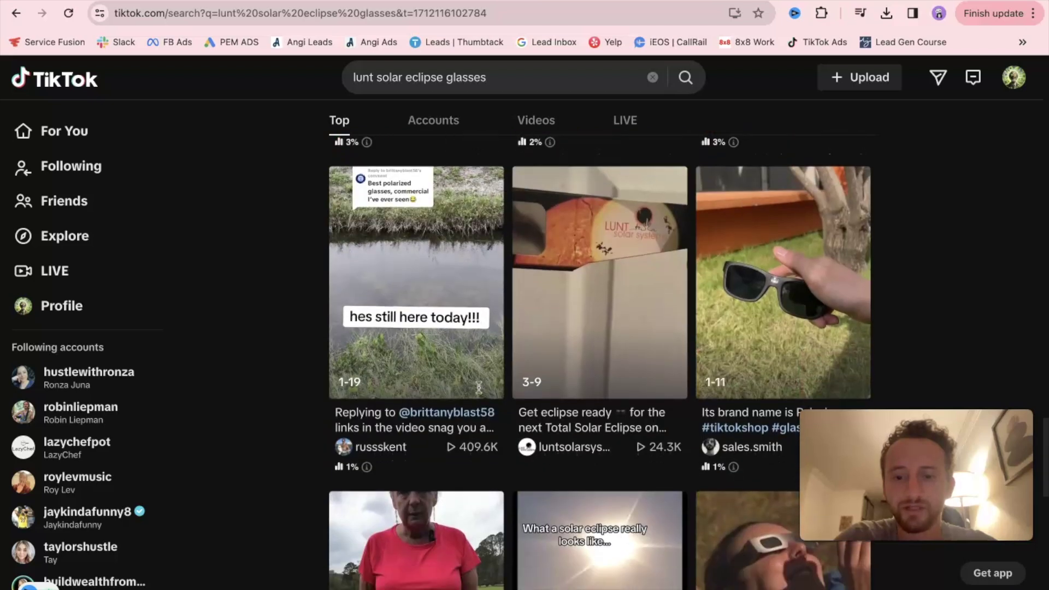
{"action": "scroll", "coordinate": [794, 299], "scroll_direction": "down", "scroll_amount": 7}
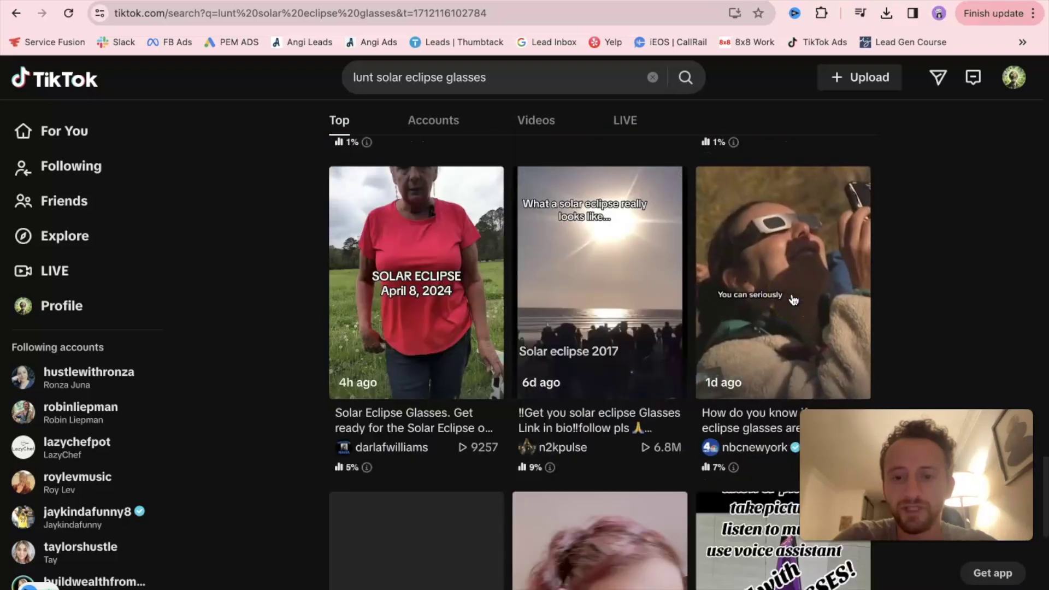
{"action": "left_click", "coordinate": [647, 350]}
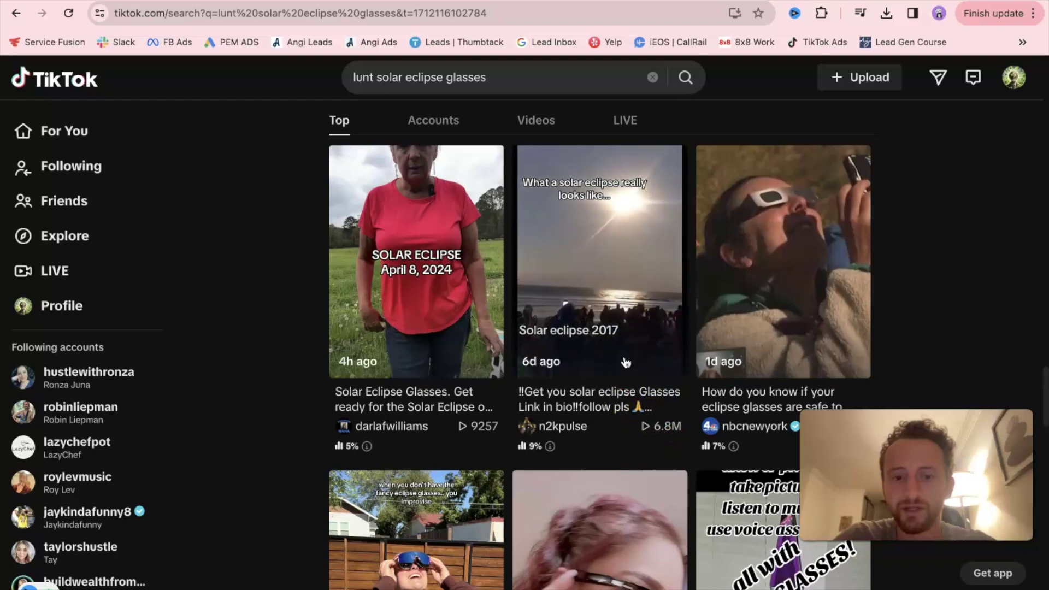
{"action": "scroll", "coordinate": [626, 363], "scroll_direction": "down", "scroll_amount": 3}
{"action": "scroll", "coordinate": [626, 363], "scroll_direction": "down", "scroll_amount": 12}
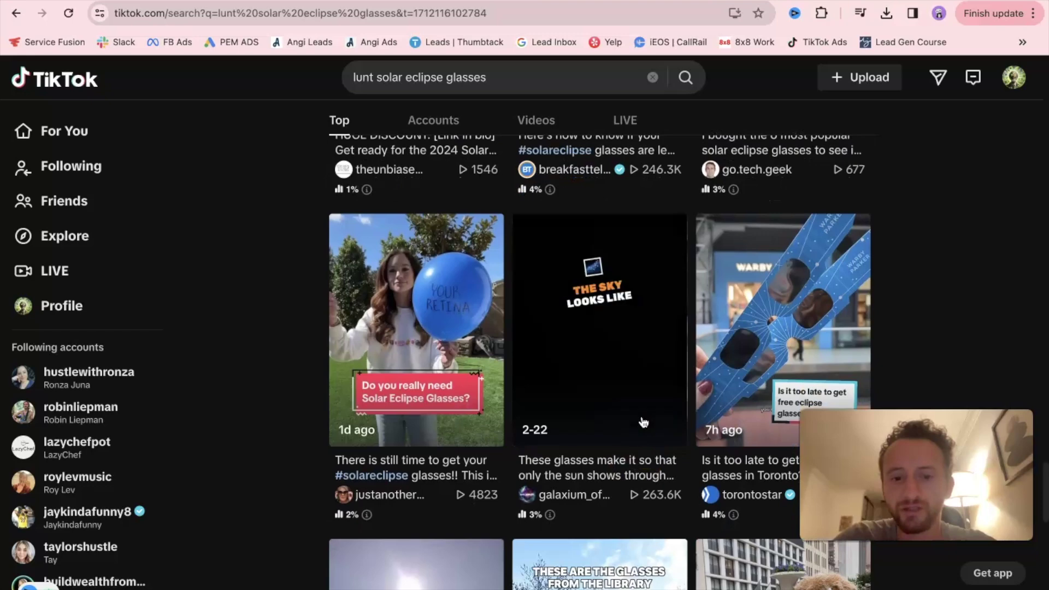
{"action": "scroll", "coordinate": [643, 422], "scroll_direction": "down", "scroll_amount": 15}
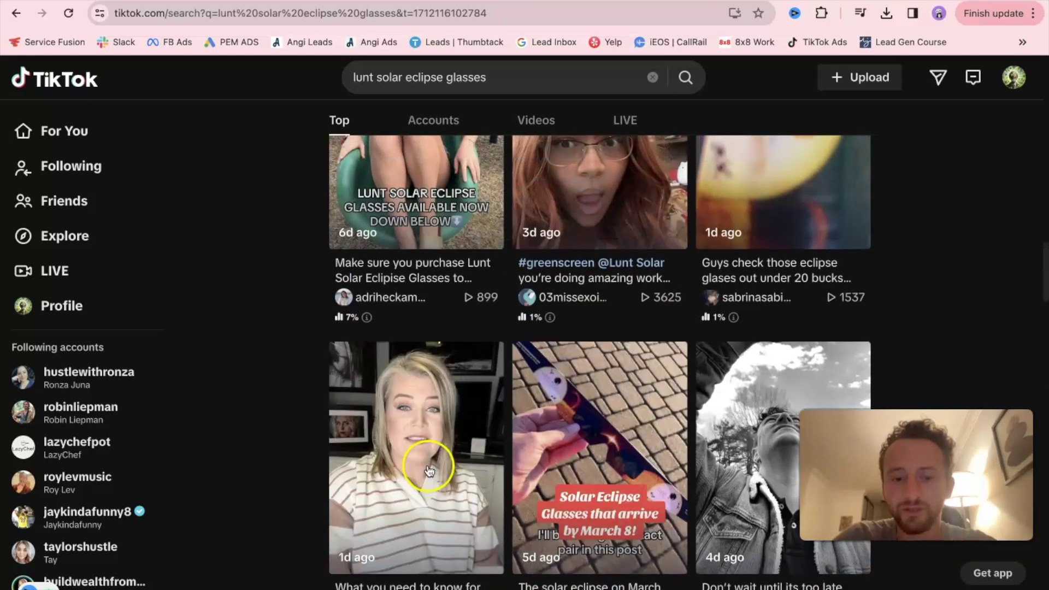
Open the "What you need to know for the solar eclipse on April 8!" video, copy its link, and open the TokScript transcript generator in a new tab
{"action": "left_click", "coordinate": [429, 470]}
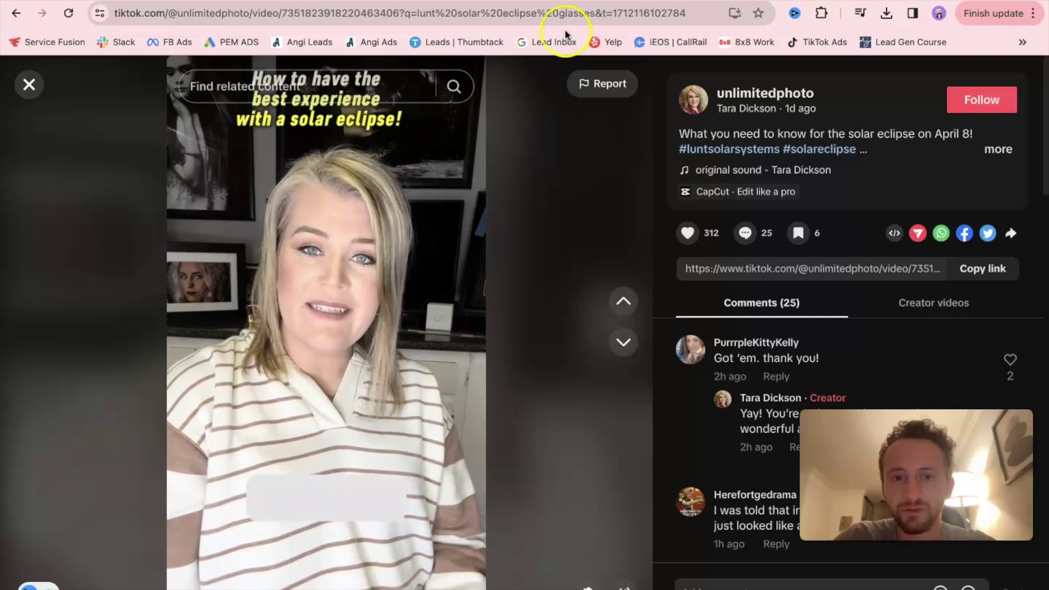
{"action": "left_click", "coordinate": [437, 225]}
{"action": "key", "text": "super+t"}
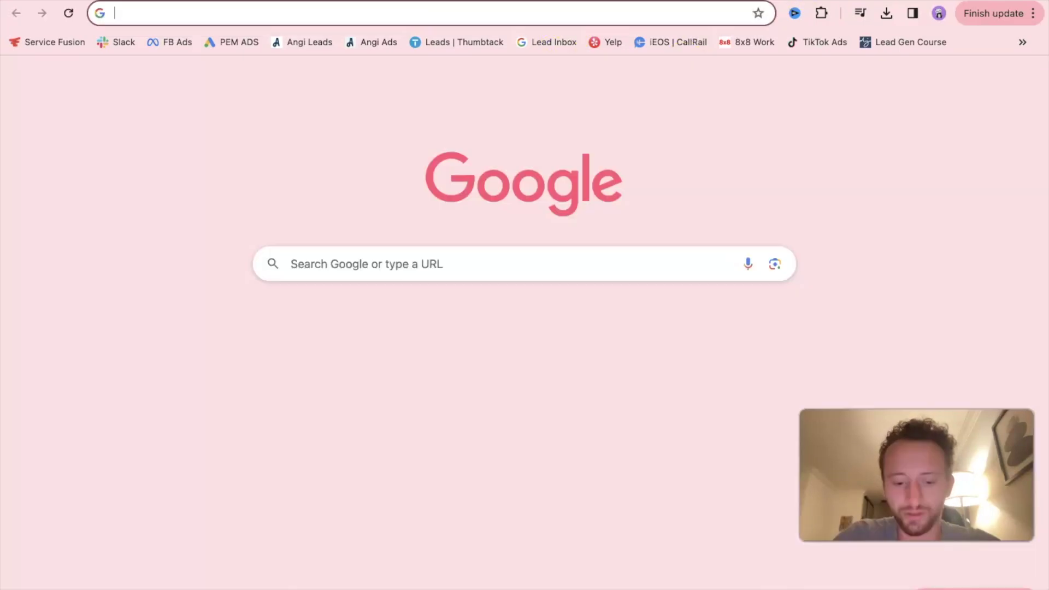
{"action": "type", "text": "toksc"}
{"action": "key", "text": "Return"}
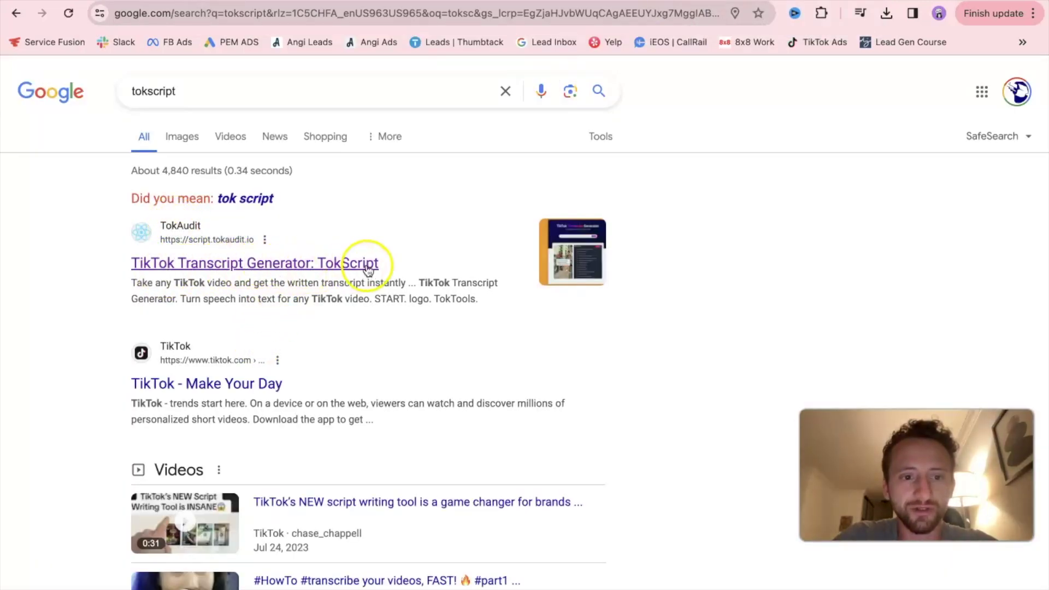
{"action": "left_click", "coordinate": [243, 254]}
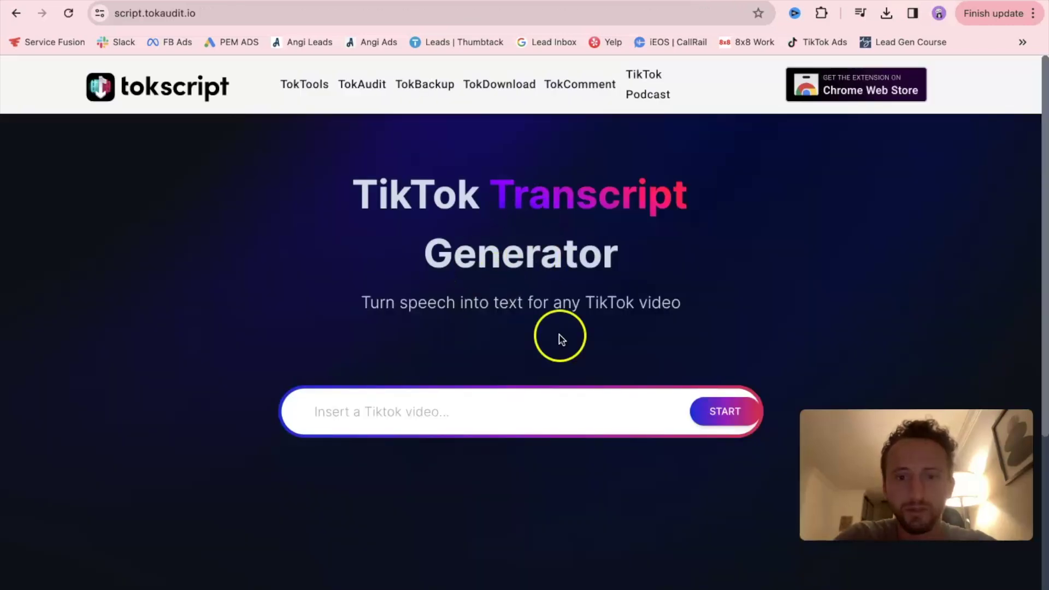
Generate a transcript in TokScript from the copied TikTok video link and copy the transcript
{"action": "left_click", "coordinate": [541, 410]}
{"action": "key", "text": "super+v"}
{"action": "left_click", "coordinate": [730, 413]}
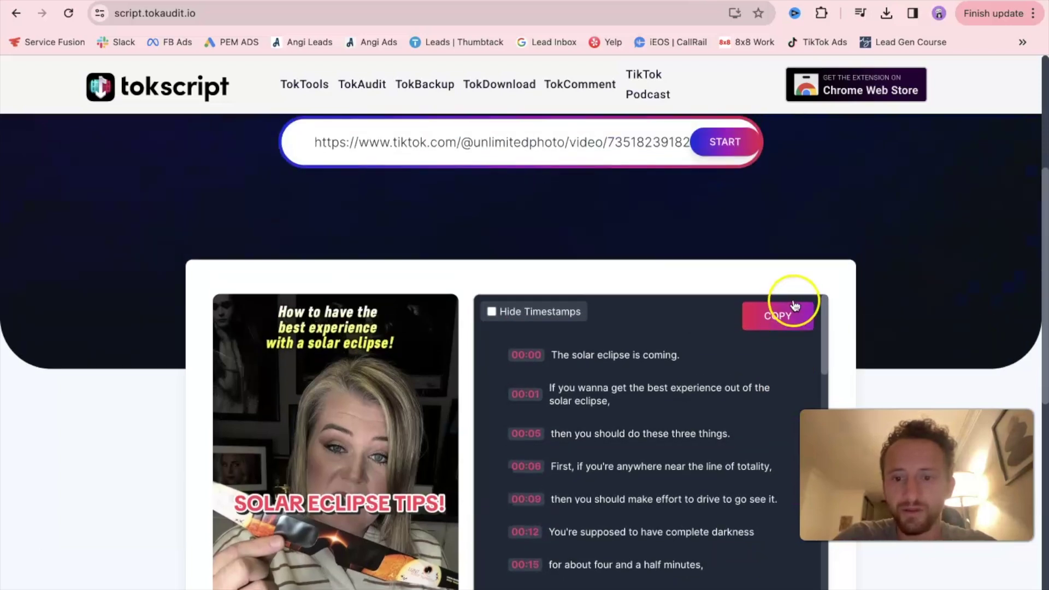
{"action": "left_click", "coordinate": [793, 309]}
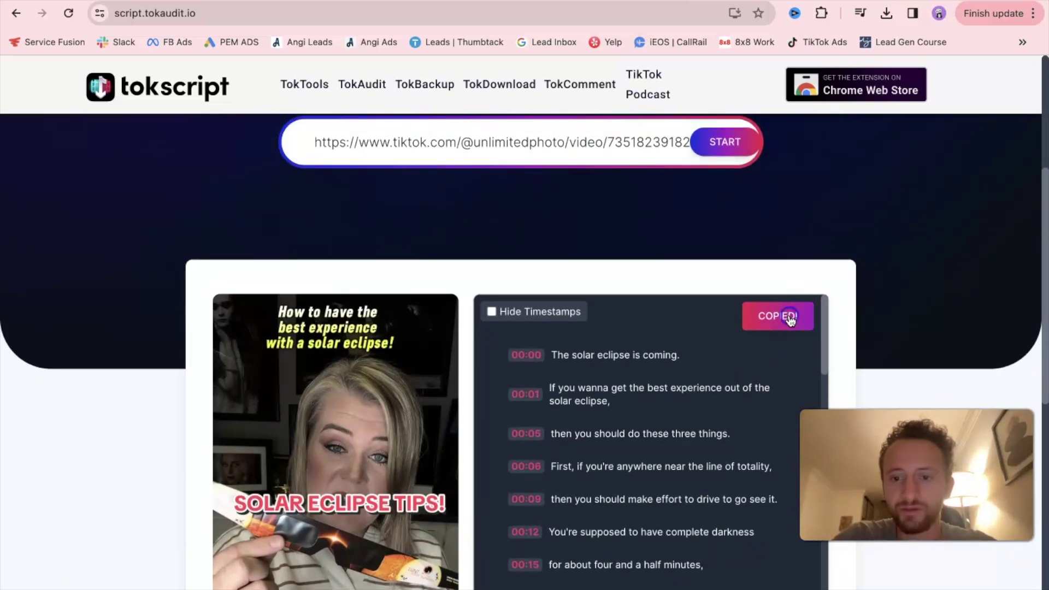
Open ChatGPT in a new tab and send "please remove time stamps on this script:" with the copied transcript
{"action": "key", "text": "super+t"}
{"action": "type", "text": "chat"}
{"action": "key", "text": "Return"}
{"action": "left_click", "coordinate": [583, 574]}
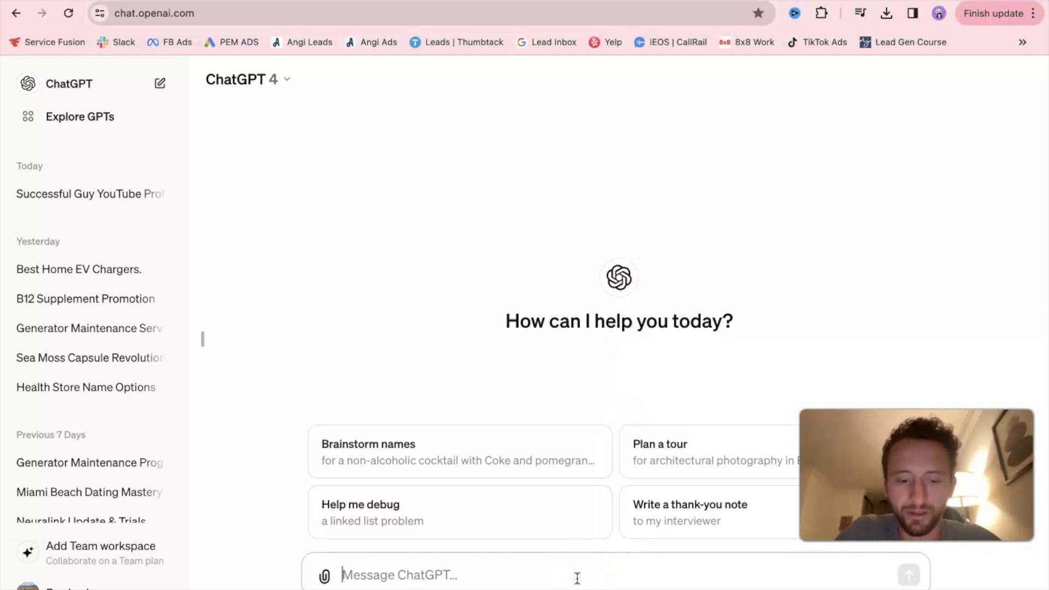
{"action": "type", "text": "please remove time stamps on this script:"}
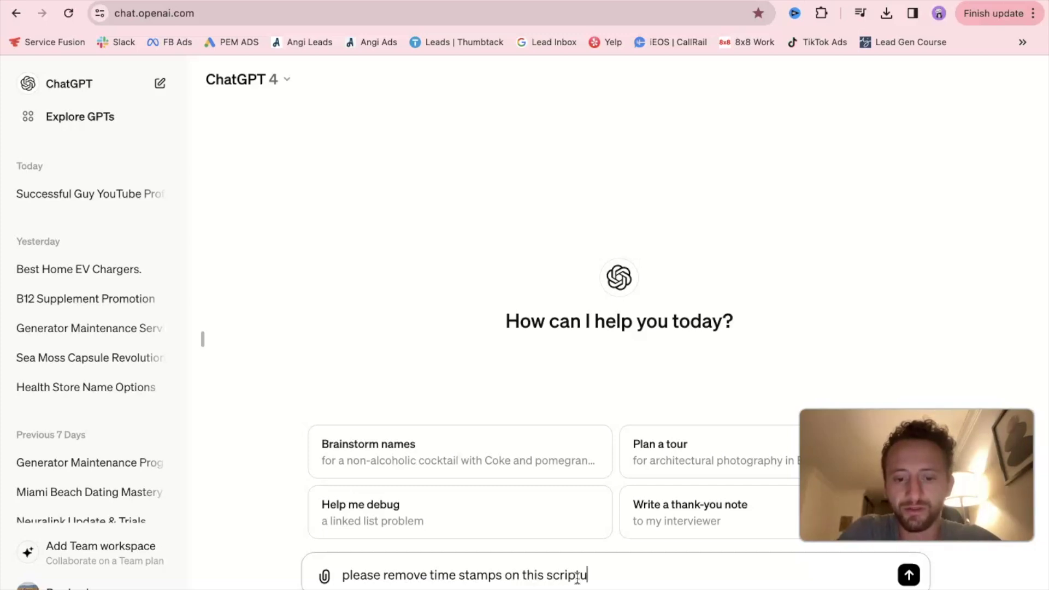
{"action": "key", "text": "super+v"}
{"action": "key", "text": "Return"}
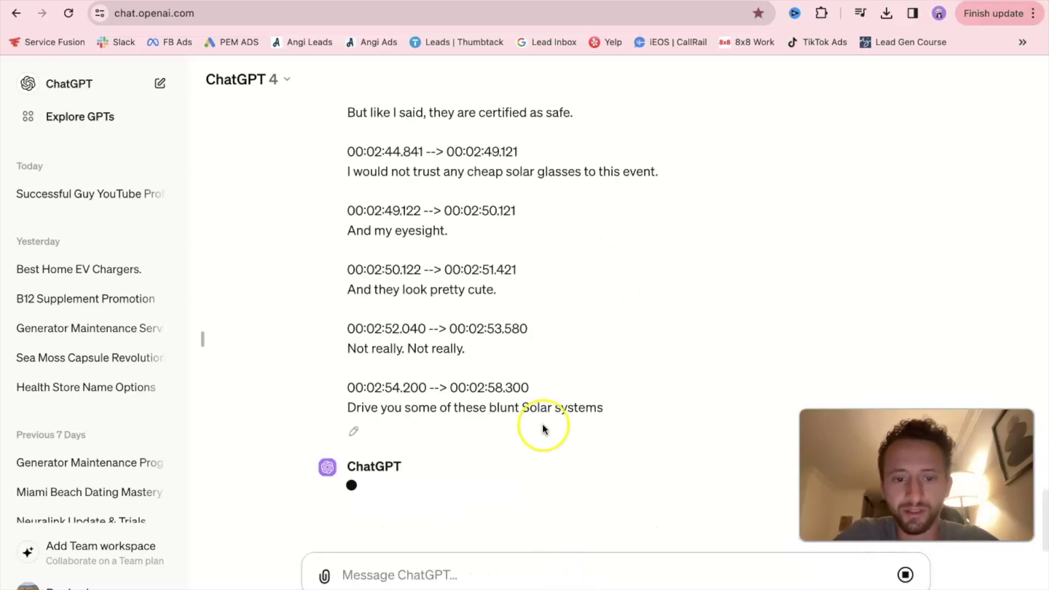
Check ChatGPT's full script without time stamps and copy the response
{"action": "scroll", "coordinate": [560, 271], "scroll_direction": "down", "scroll_amount": 8}
{"action": "scroll", "coordinate": [561, 276], "scroll_direction": "down", "scroll_amount": 15}
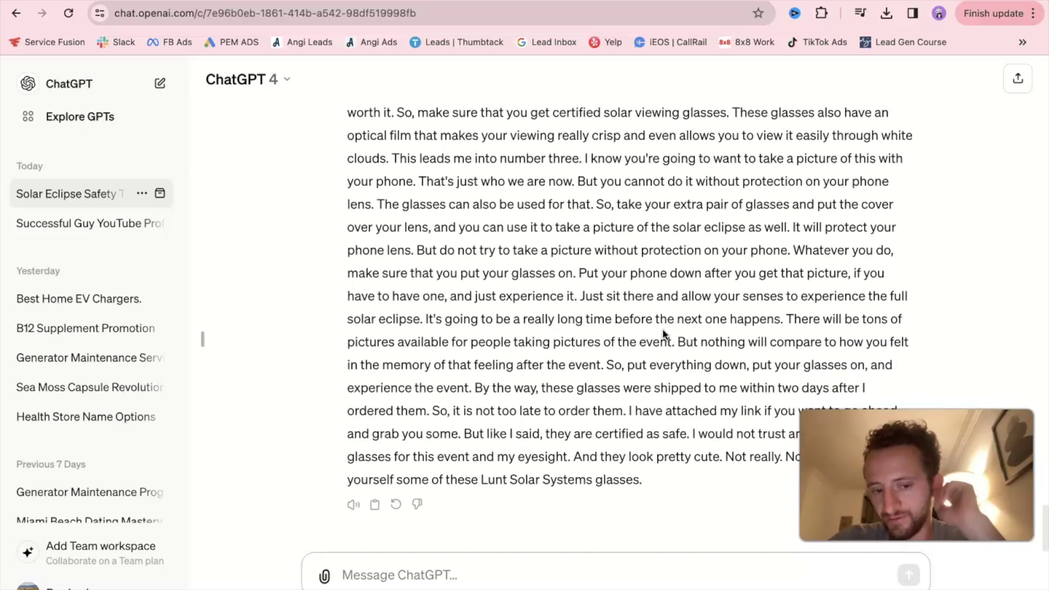
{"action": "left_click", "coordinate": [376, 506]}
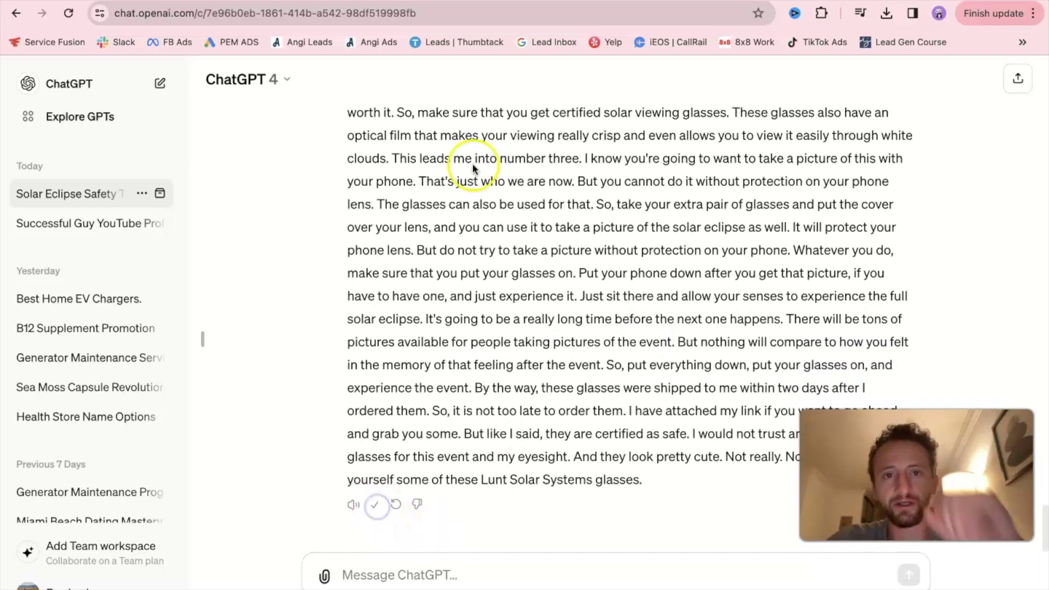
Switch back to Creatify and paste the cleaned transcript as the custom video script
{"action": "left_click", "coordinate": [261, 18]}
{"action": "left_click", "coordinate": [414, 378]}
{"action": "key", "text": "super+v"}
{"action": "left_click", "coordinate": [422, 382]}
{"action": "left_click", "coordinate": [586, 510]}
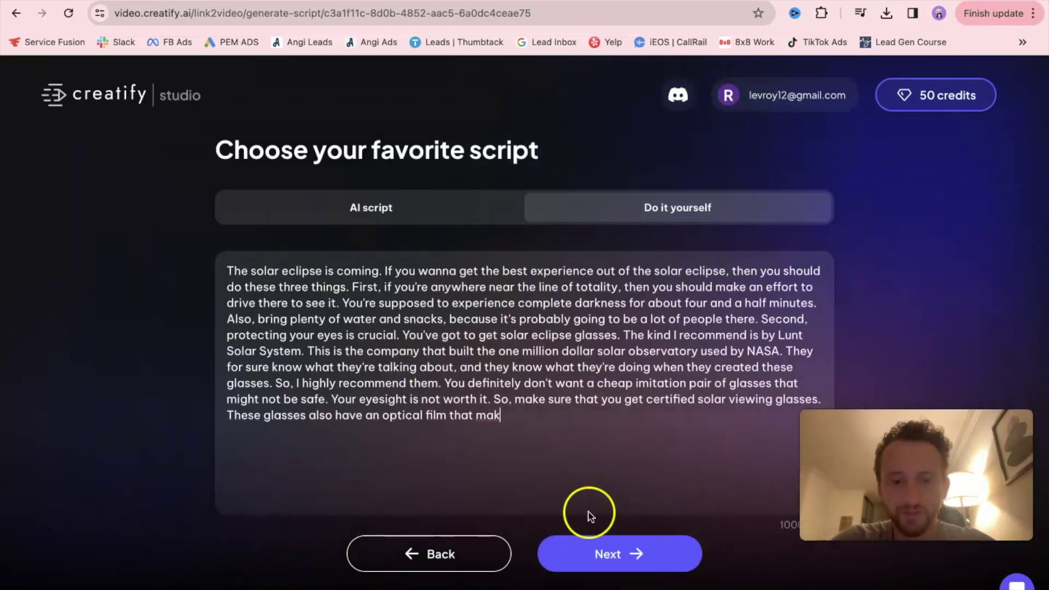
Delete the cut-off last line beginning "These glasses also have an optical film" from the custom script and continue to the visual styles
{"action": "key", "text": "super+BackSpace"}
{"action": "left_click", "coordinate": [607, 553]}
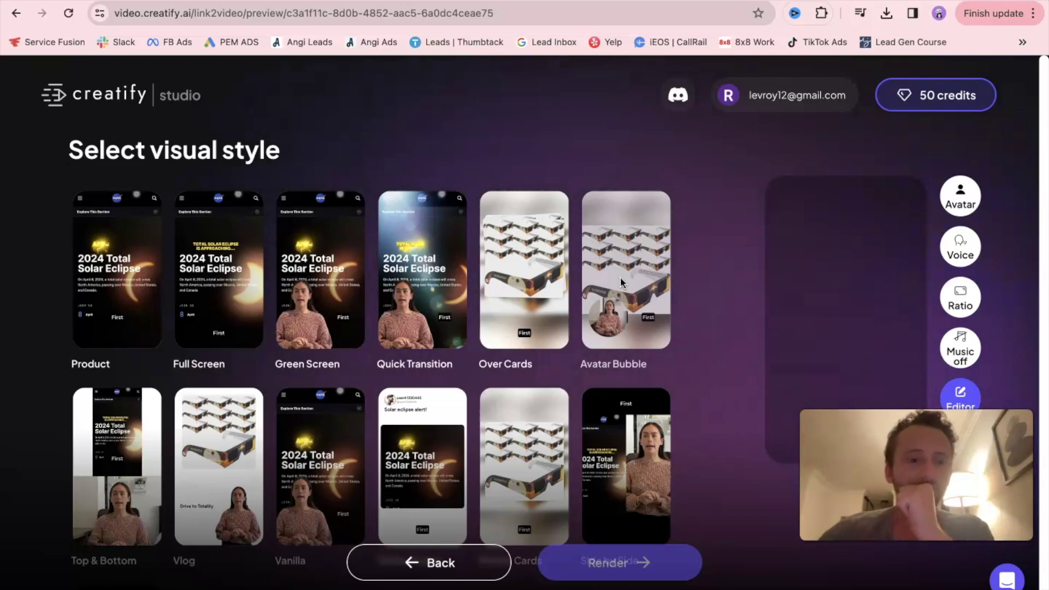
Look through the visual styles, select Full Screen and Product in turn, and play a preview of each
{"action": "scroll", "coordinate": [554, 334], "scroll_direction": "down", "scroll_amount": 3}
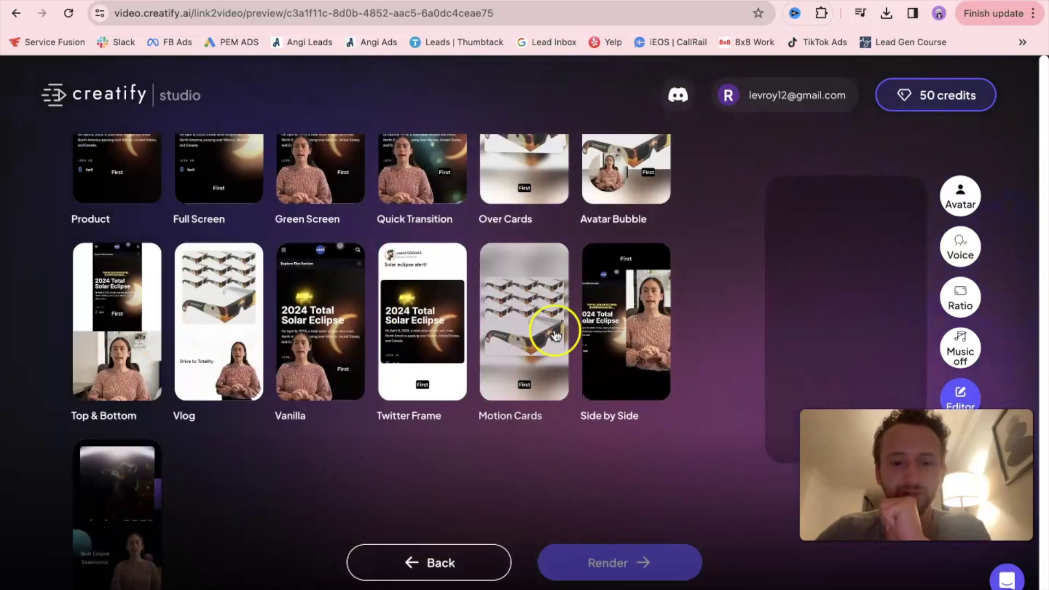
{"action": "scroll", "coordinate": [555, 334], "scroll_direction": "down", "scroll_amount": 1}
{"action": "scroll", "coordinate": [540, 350], "scroll_direction": "up", "scroll_amount": 4}
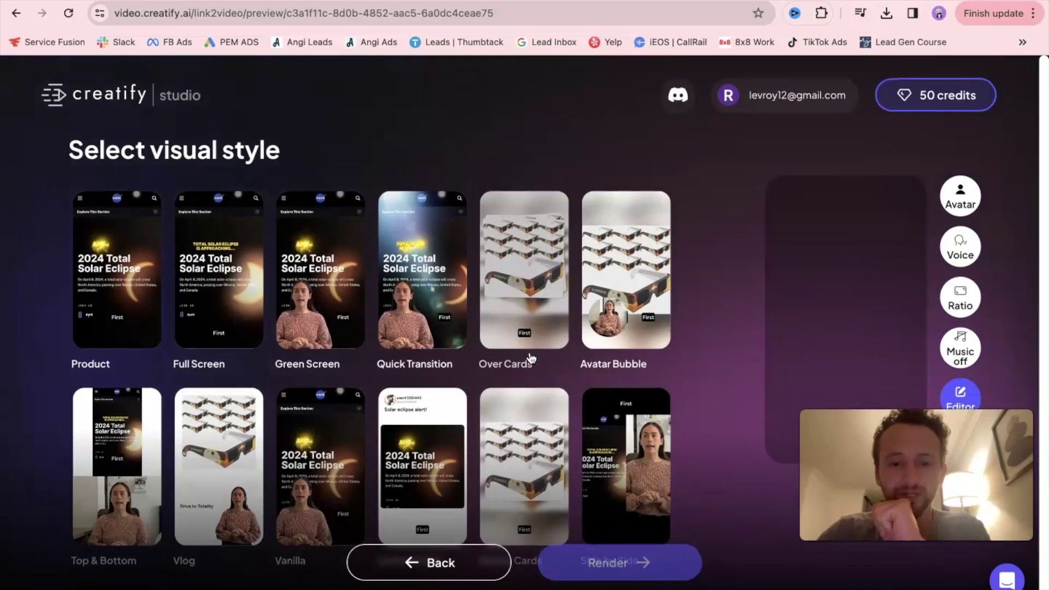
{"action": "left_click", "coordinate": [222, 310]}
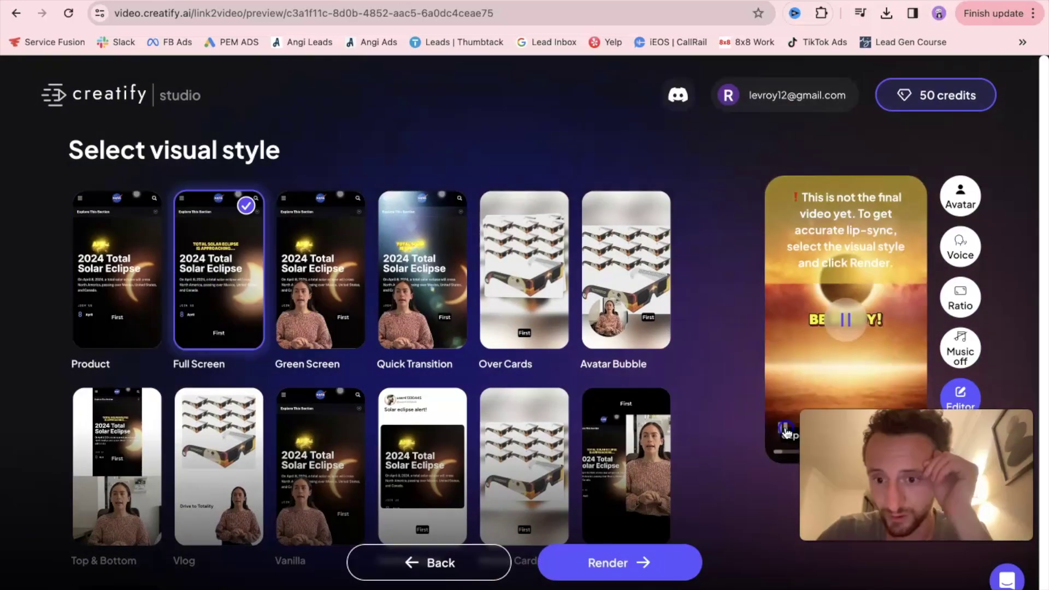
{"action": "left_click", "coordinate": [123, 311]}
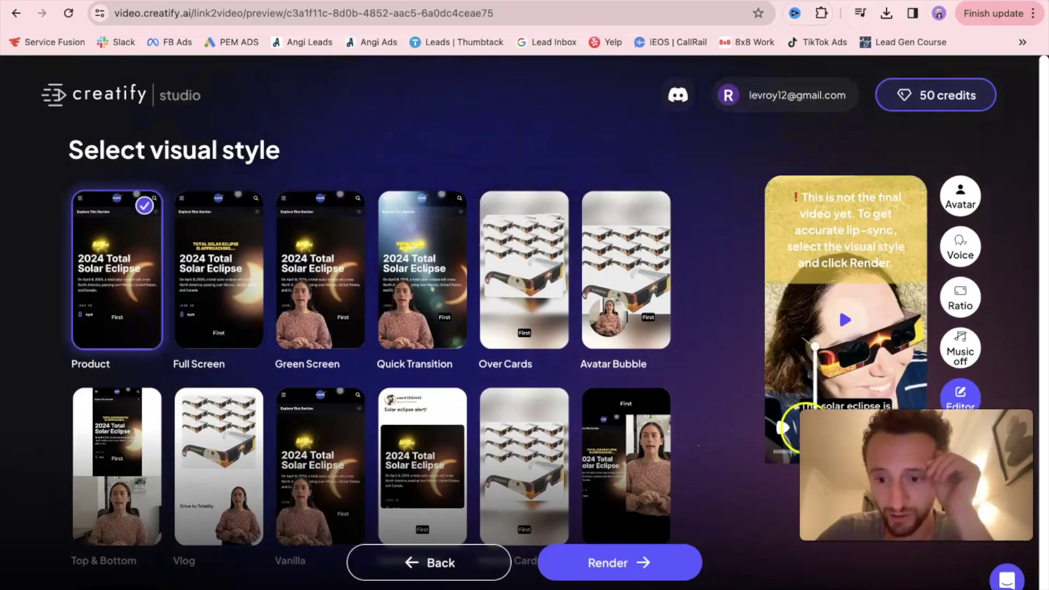
{"action": "left_click", "coordinate": [784, 428]}
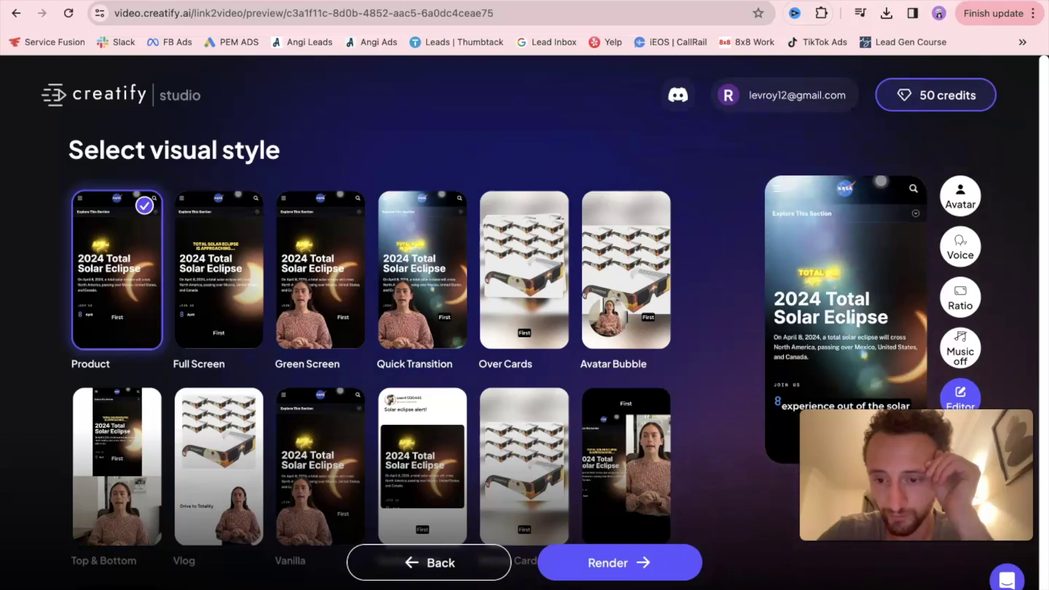
Turn on background music, preview the Top & Bottom style, and choose the Product visual style
{"action": "left_click", "coordinate": [959, 361]}
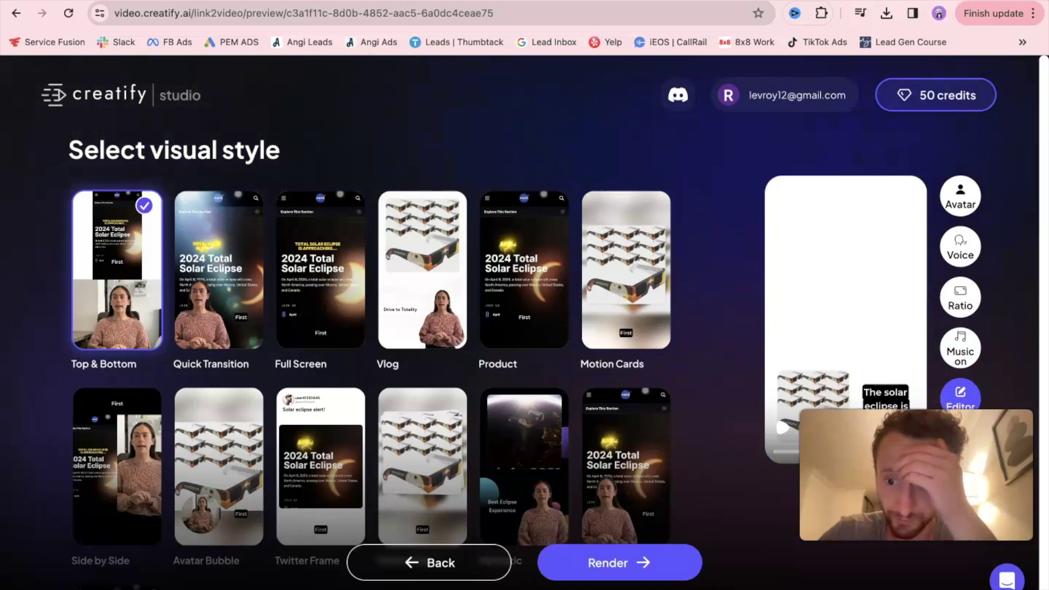
{"action": "left_click", "coordinate": [797, 440]}
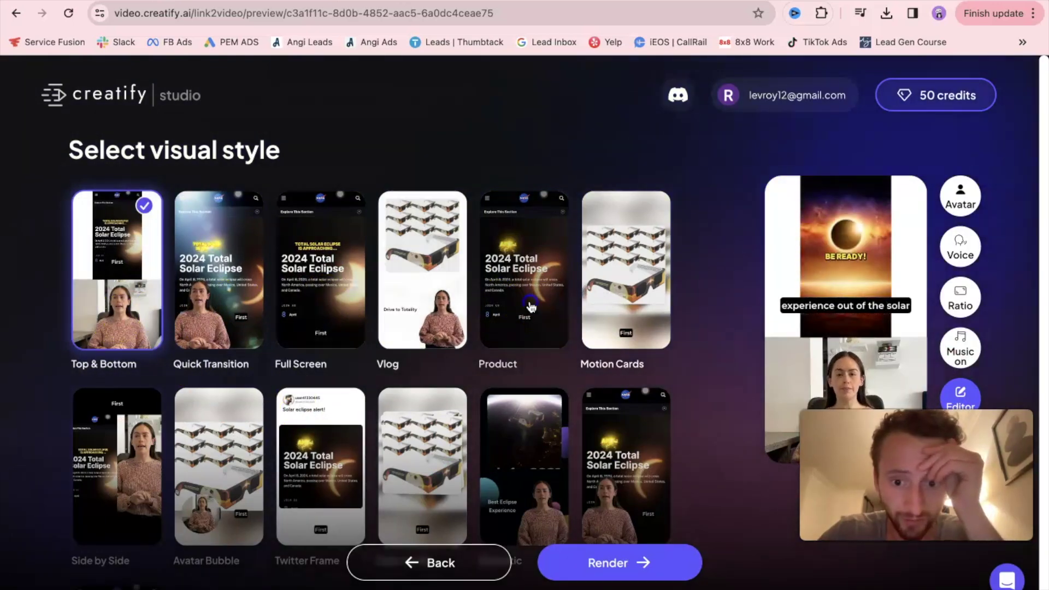
{"action": "left_click", "coordinate": [530, 306]}
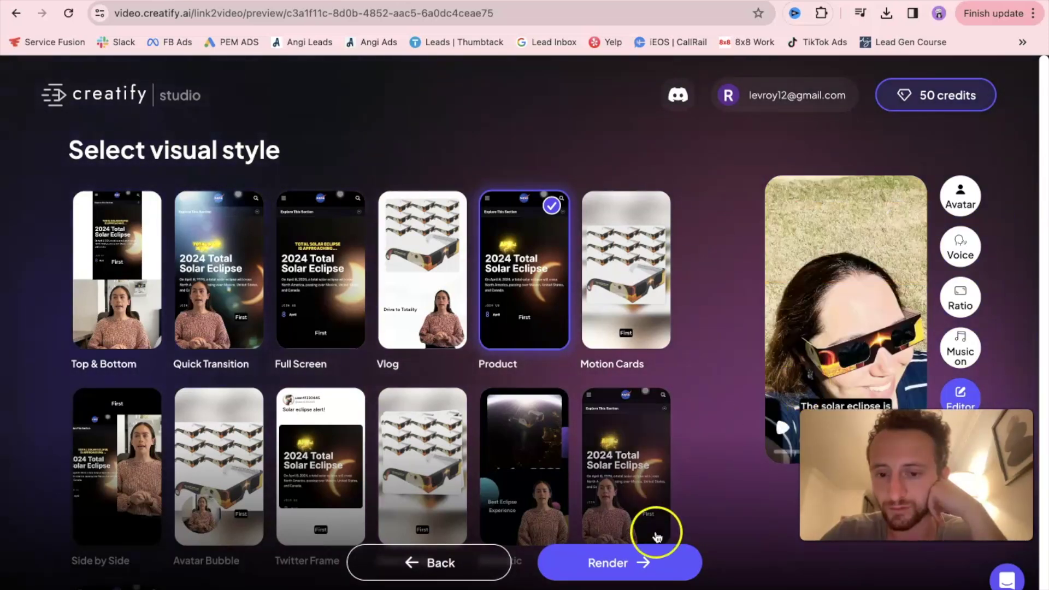
Check the credits needed for rendering, dismiss the confirmation without rendering, and open the video in the editor
{"action": "left_click", "coordinate": [634, 563]}
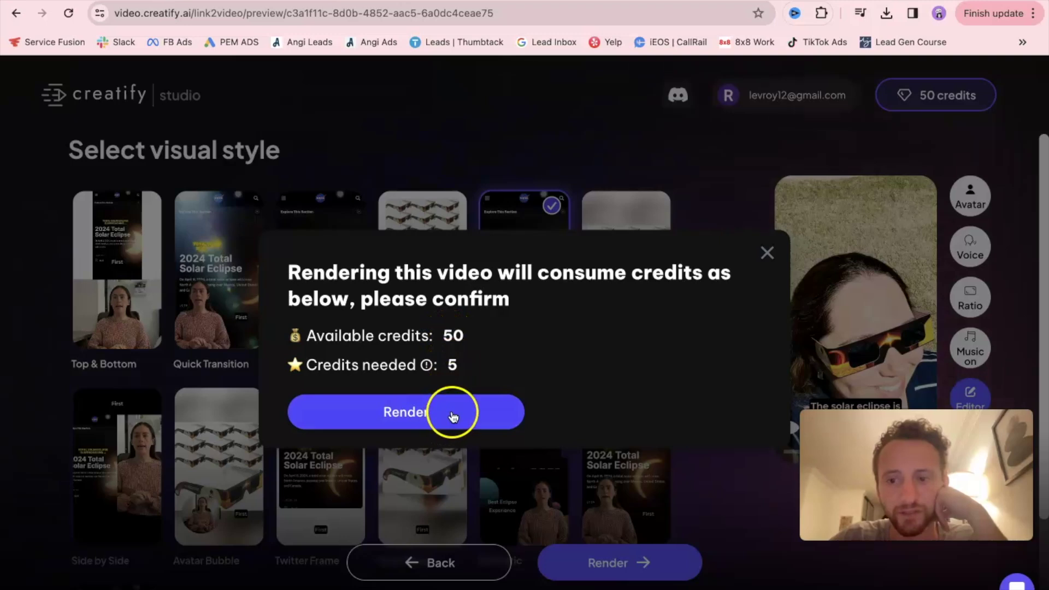
{"action": "left_click", "coordinate": [767, 253]}
{"action": "left_click", "coordinate": [962, 395]}
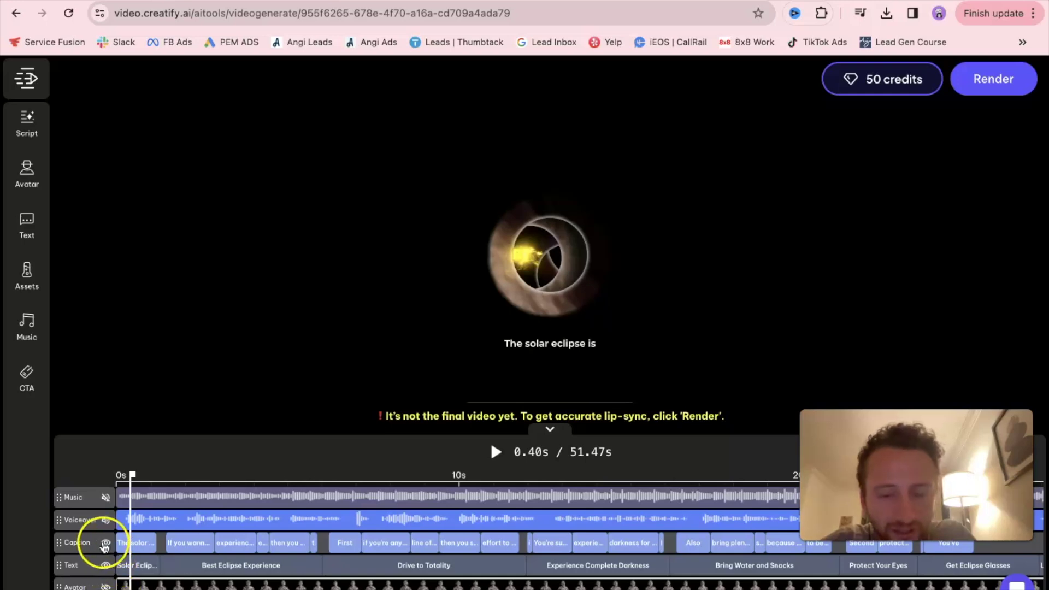
Apply the red subtitle preset to the caption "The solar eclipse is" and place it centered below the eclipse image
{"action": "left_click", "coordinate": [553, 345]}
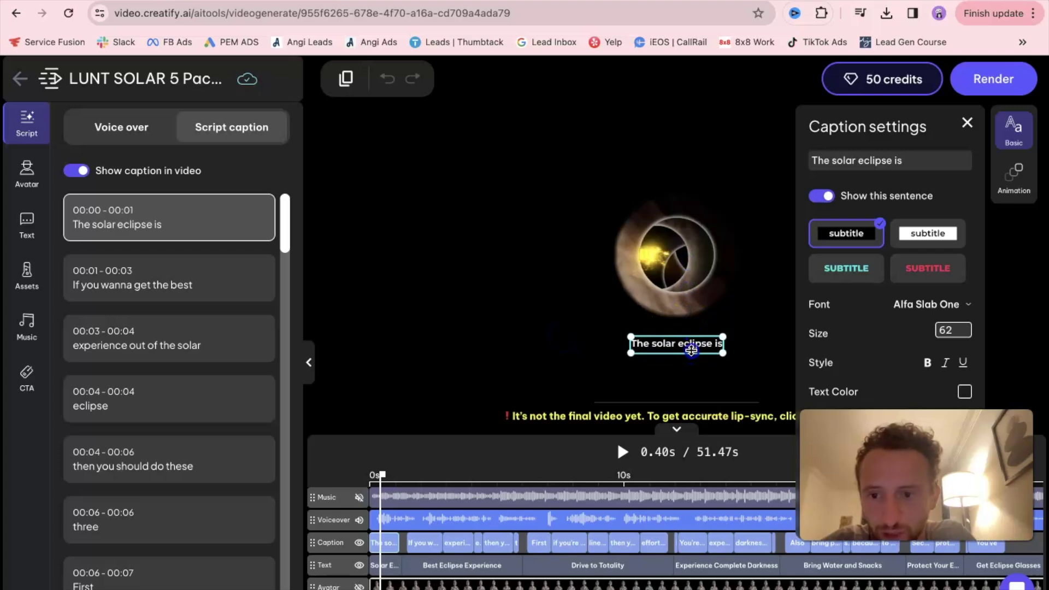
{"action": "left_click", "coordinate": [921, 280]}
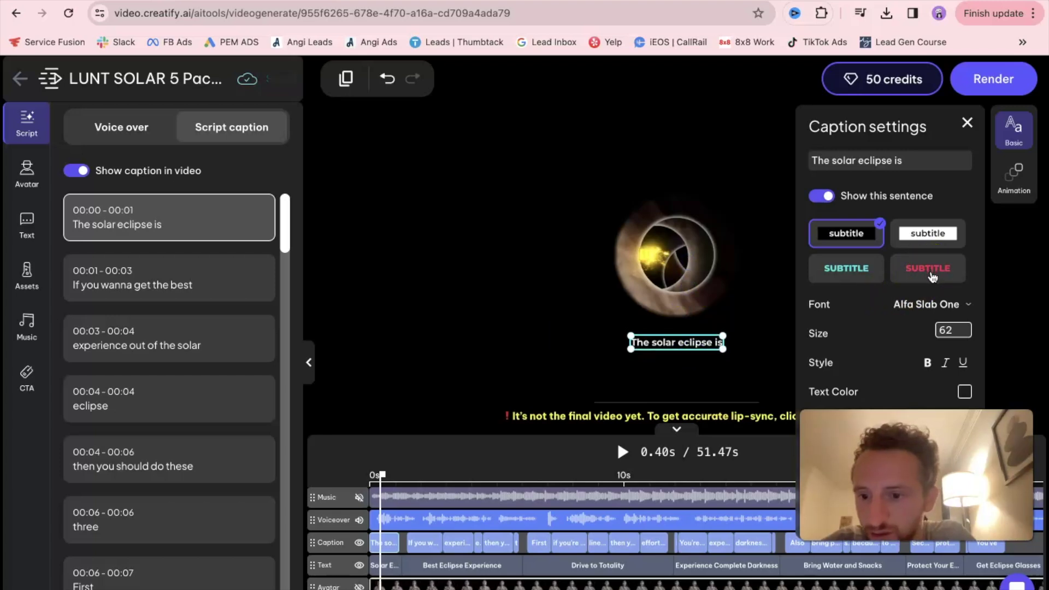
{"action": "left_click", "coordinate": [724, 343]}
{"action": "left_click", "coordinate": [732, 307]}
{"action": "left_click", "coordinate": [735, 335]}
{"action": "left_click_drag", "start_coordinate": [735, 335], "coordinate": [752, 308]}
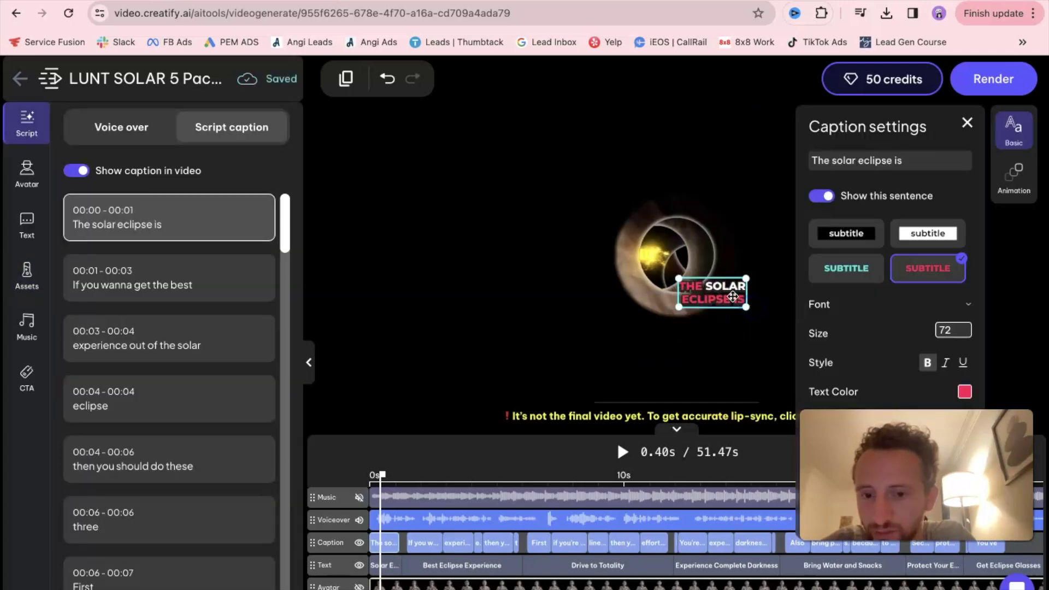
Close the caption settings and play roughly the first 16 seconds of the video to check the restyled captions
{"action": "left_click", "coordinate": [675, 453]}
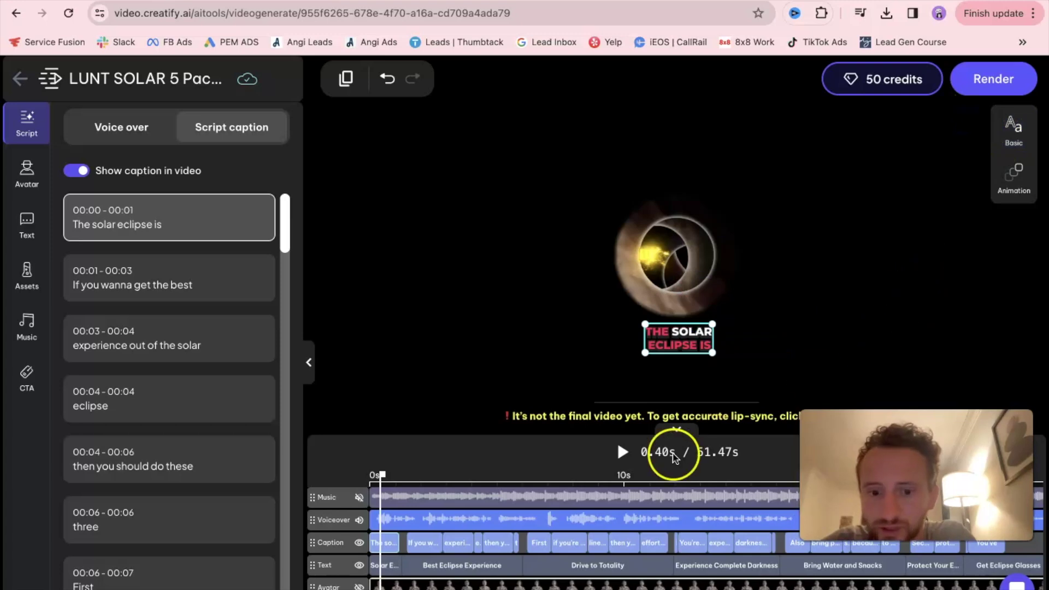
{"action": "left_click", "coordinate": [623, 452]}
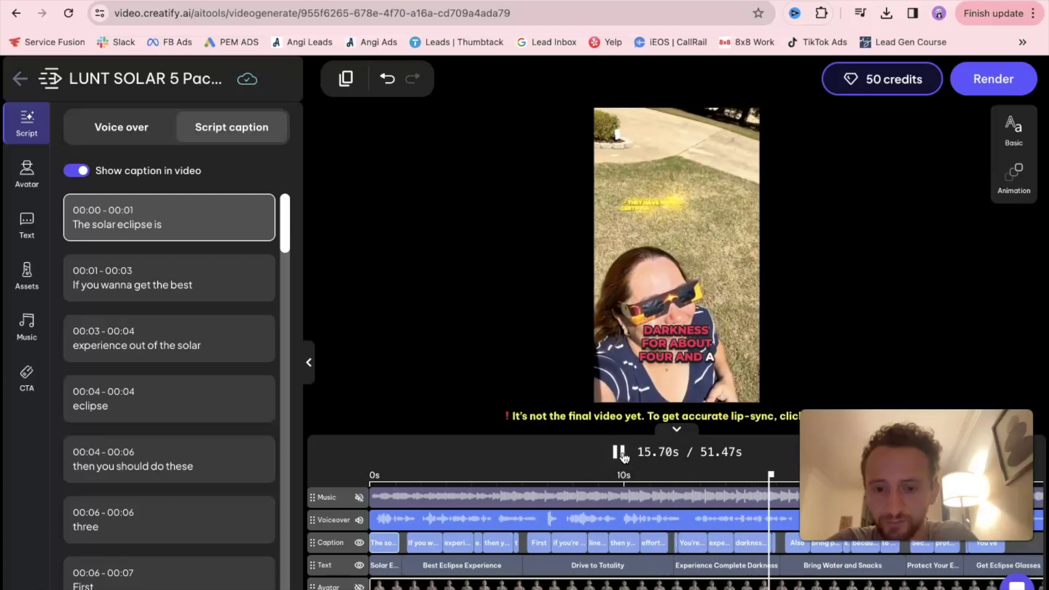
{"action": "left_click", "coordinate": [618, 452]}
Upload the Snaptik MP4 video from the desktop to the project's media library
{"action": "left_click", "coordinate": [245, 333]}
{"action": "left_click", "coordinate": [27, 273]}
{"action": "scroll", "coordinate": [147, 374], "scroll_direction": "down", "scroll_amount": 1}
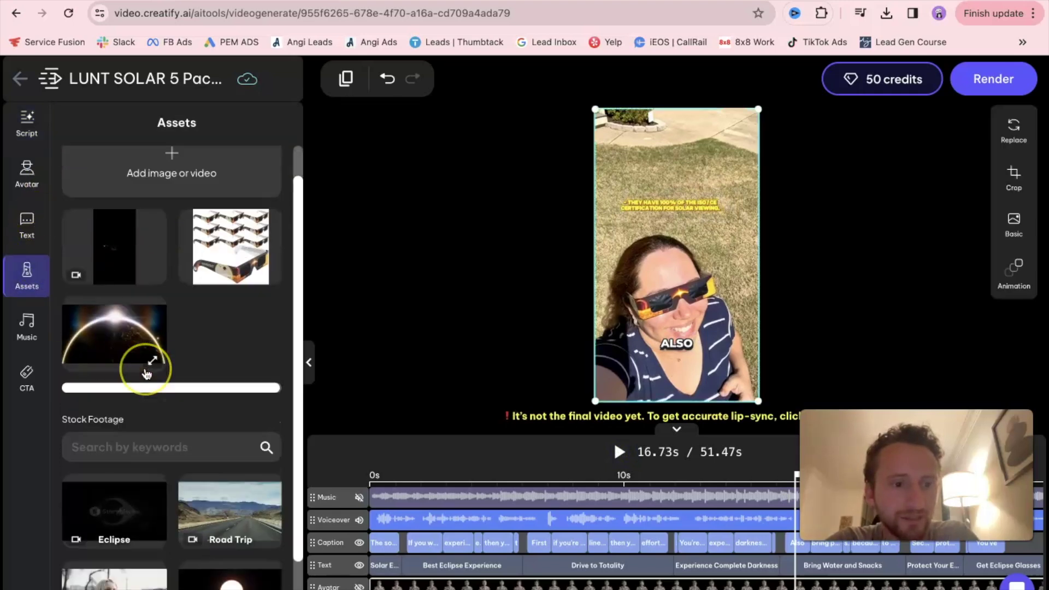
{"action": "scroll", "coordinate": [145, 370], "scroll_direction": "up", "scroll_amount": 2}
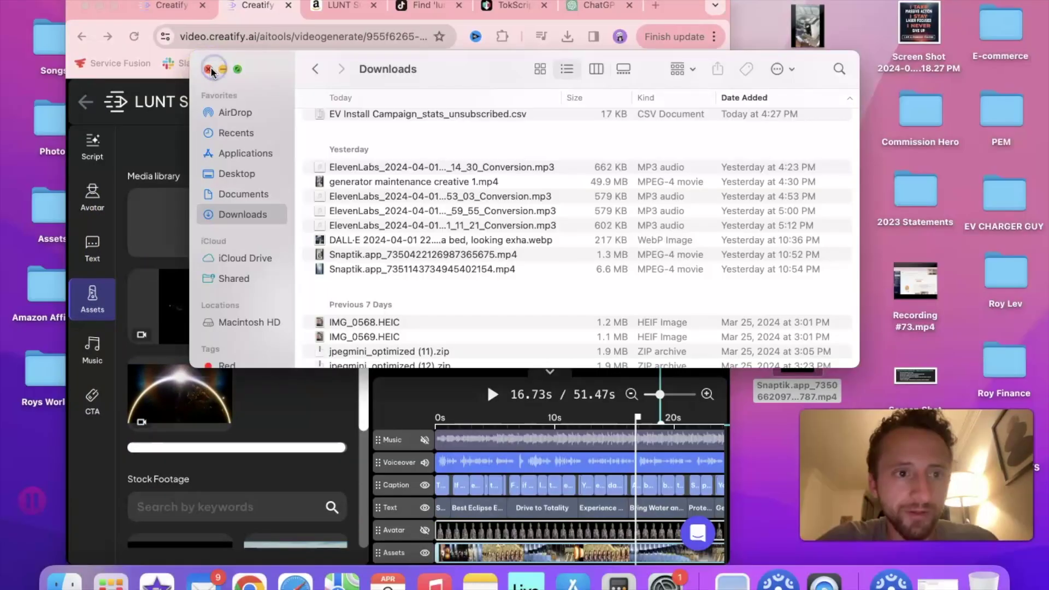
{"action": "left_click", "coordinate": [686, 273]}
{"action": "left_click", "coordinate": [800, 350]}
{"action": "left_click_drag", "start_coordinate": [800, 350], "coordinate": [288, 368]}
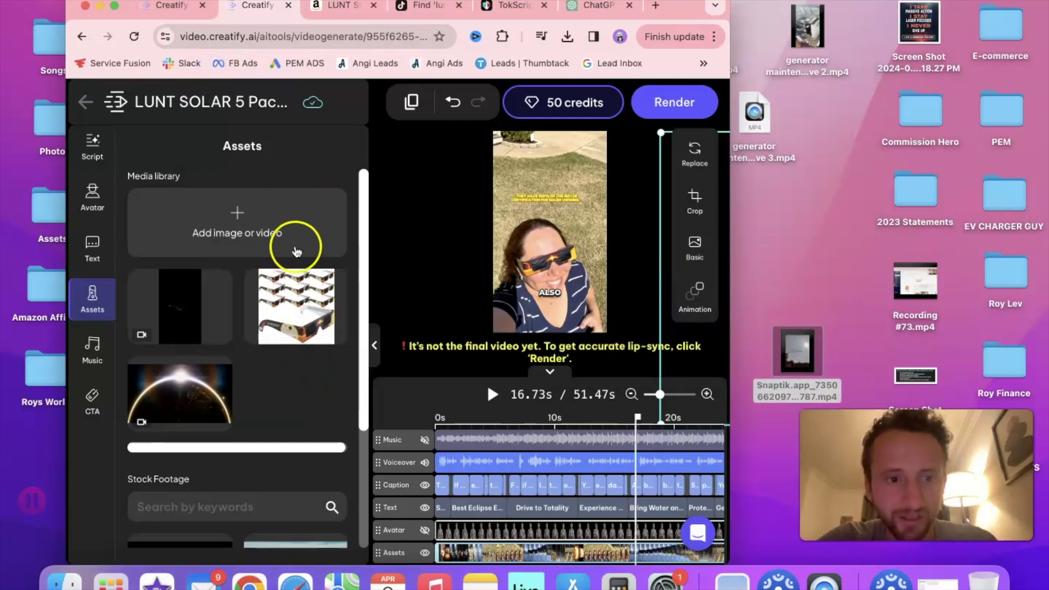
{"action": "left_click_drag", "start_coordinate": [798, 349], "coordinate": [229, 225]}
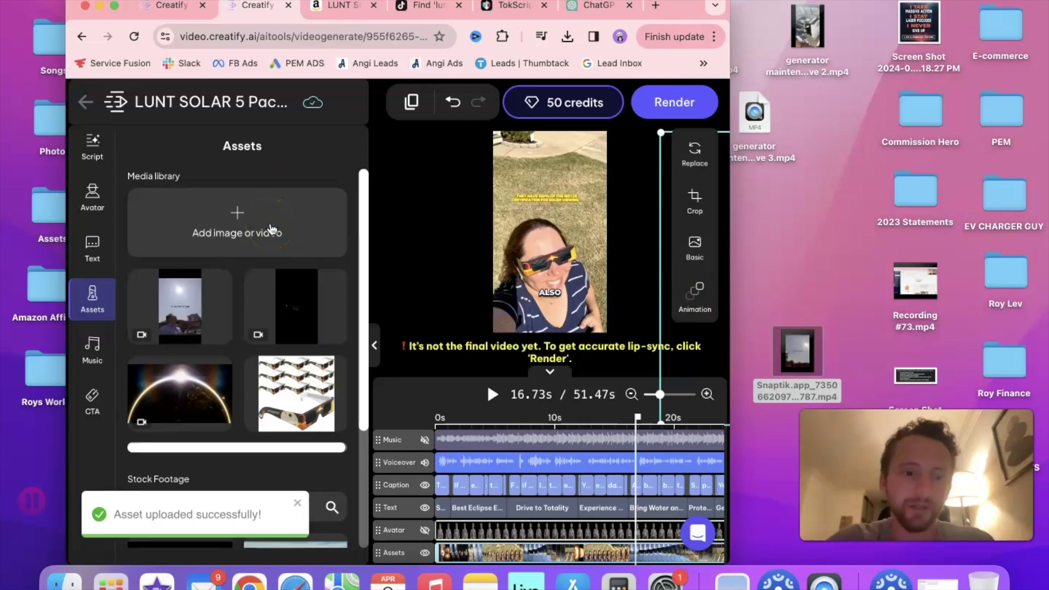
Return the browser to full screen and try to place the uploaded Snaptik video on the timeline's assets track
{"action": "left_click", "coordinate": [115, 6]}
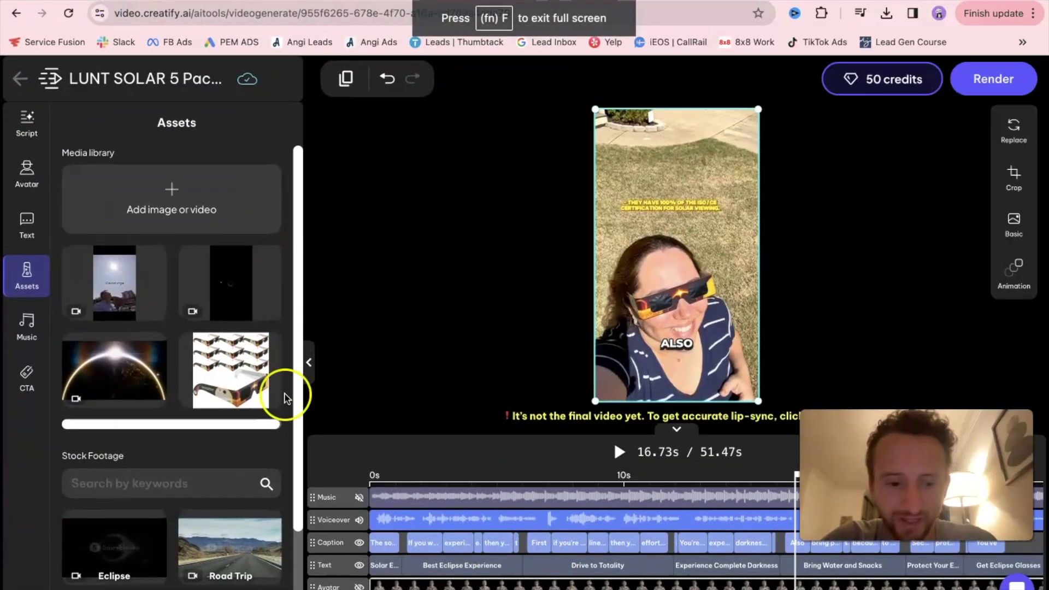
{"action": "mouse_move", "coordinate": [116, 283]}
{"action": "left_mouse_down"}
{"action": "mouse_move", "coordinate": [415, 581]}
{"action": "mouse_move", "coordinate": [533, 557]}
{"action": "mouse_move", "coordinate": [520, 586]}
{"action": "mouse_move", "coordinate": [572, 588]}
{"action": "left_mouse_up"}
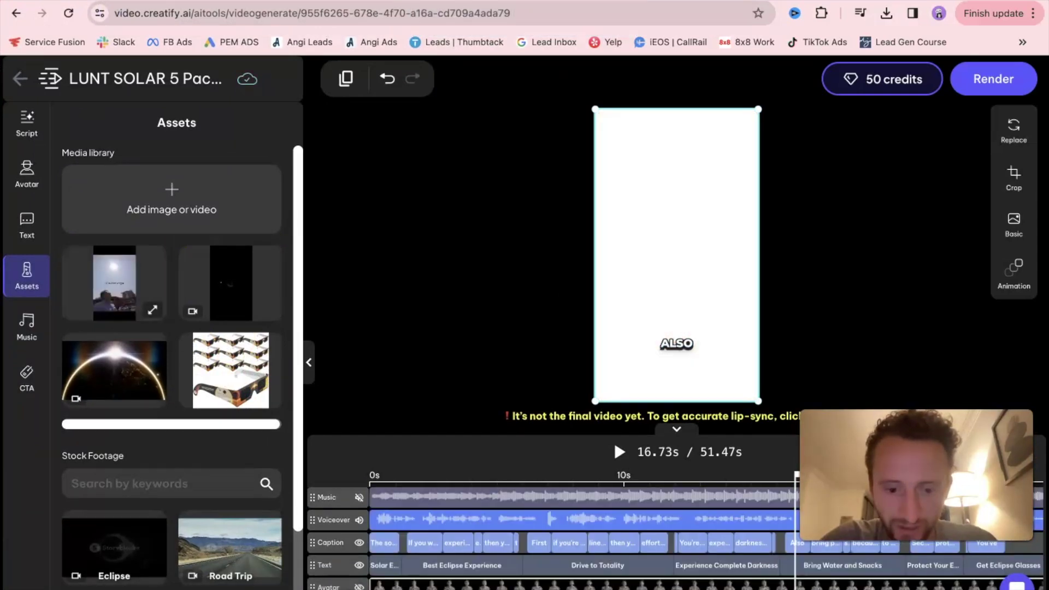
{"action": "key", "text": "space"}
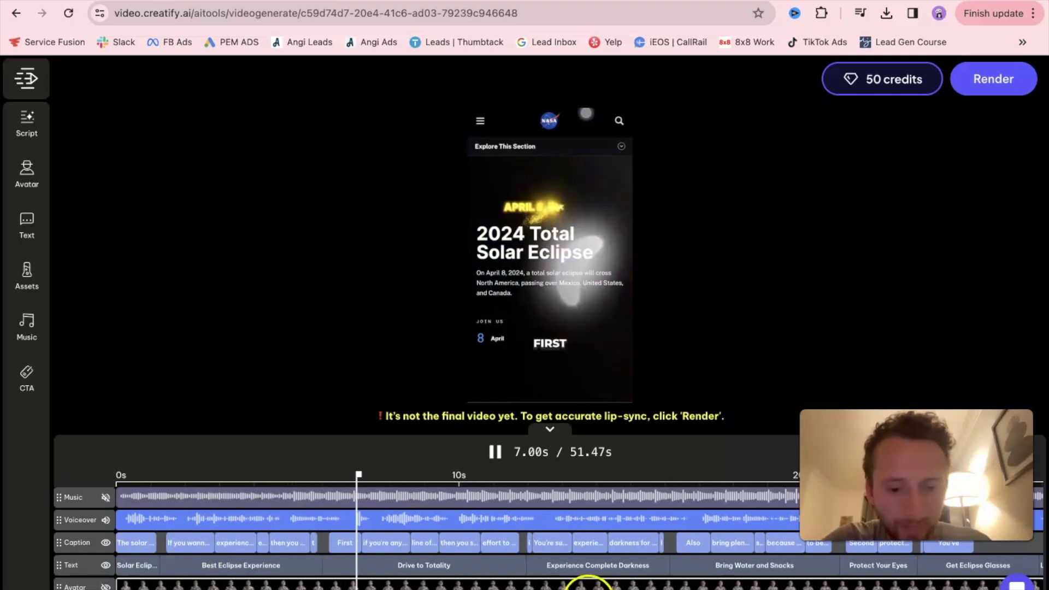
Check the clip's media and animation settings during playback, try the LeftSwipe entrance animation, and set it back to None
{"action": "left_click", "coordinate": [26, 274]}
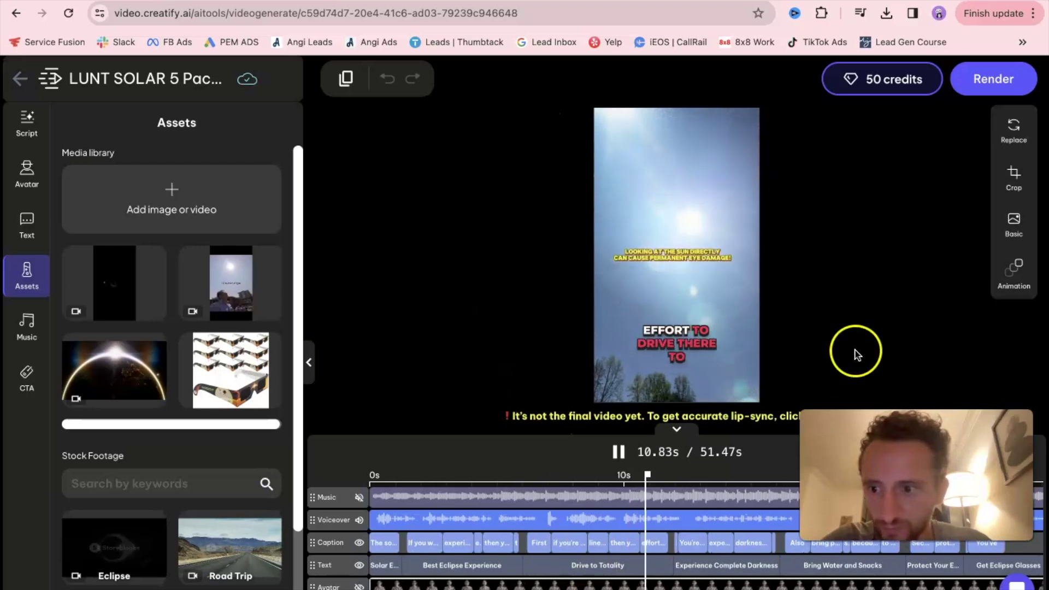
{"action": "left_click", "coordinate": [1013, 276]}
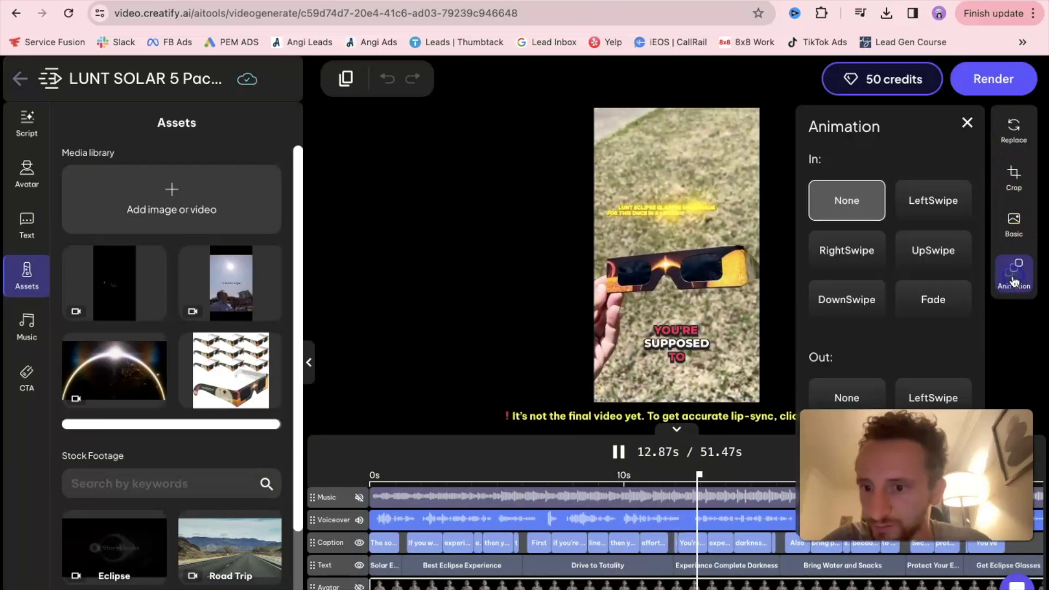
{"action": "left_click", "coordinate": [1013, 224]}
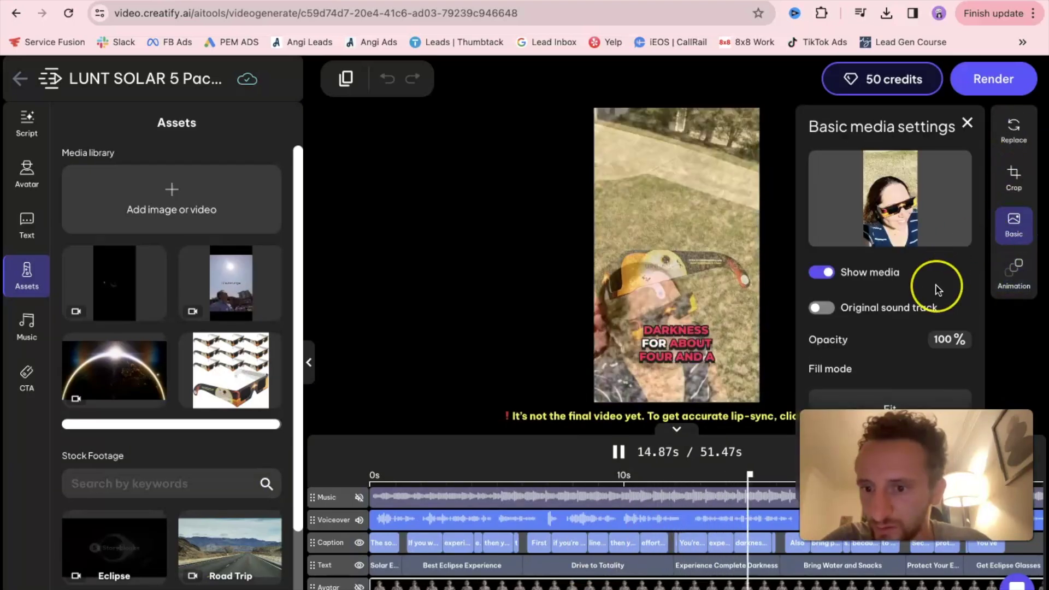
{"action": "left_click", "coordinate": [1013, 276]}
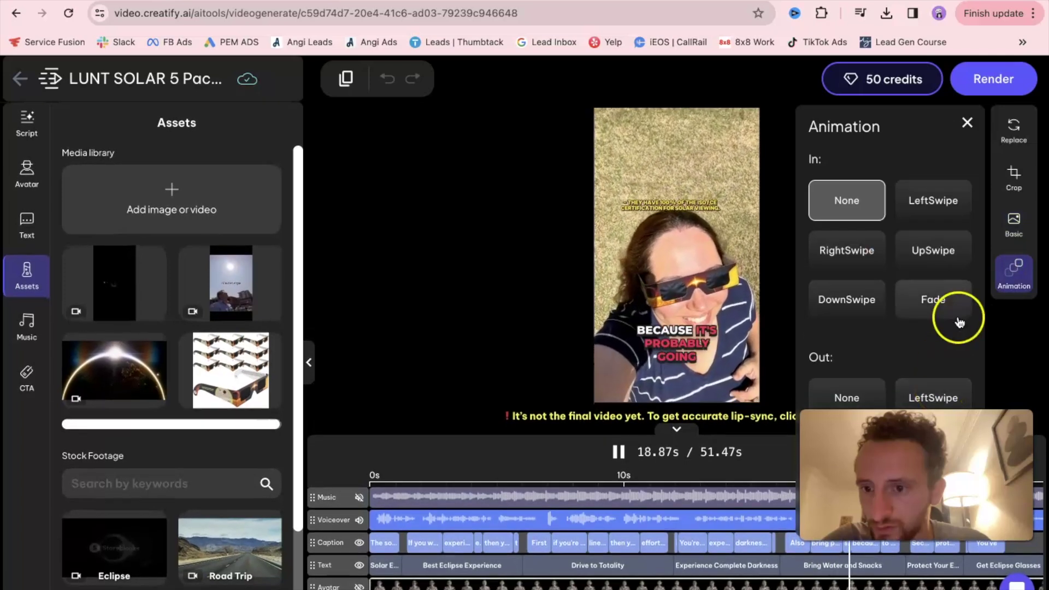
{"action": "left_click", "coordinate": [936, 211]}
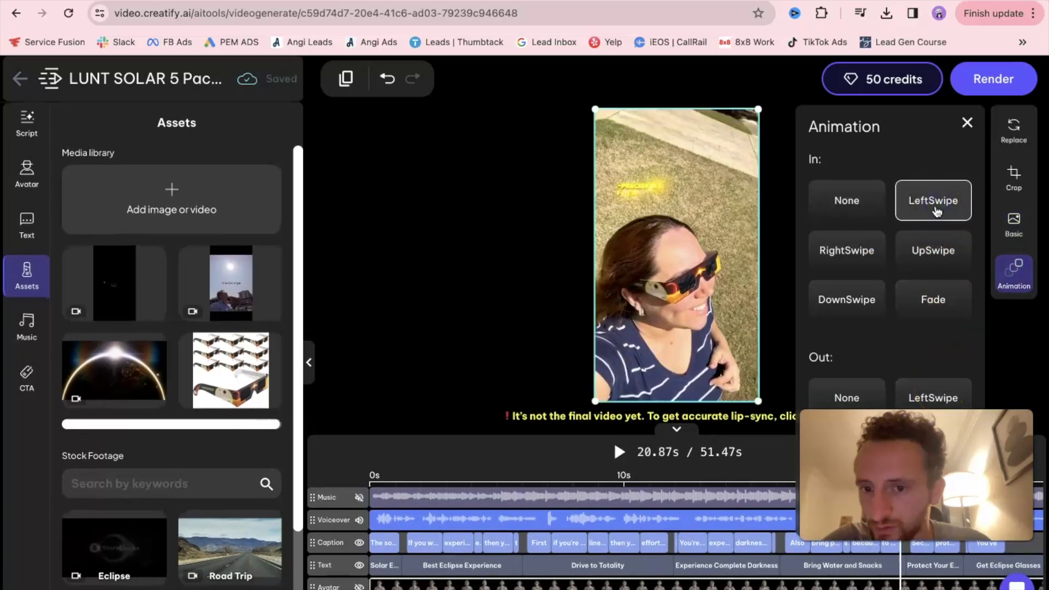
{"action": "left_click", "coordinate": [863, 205]}
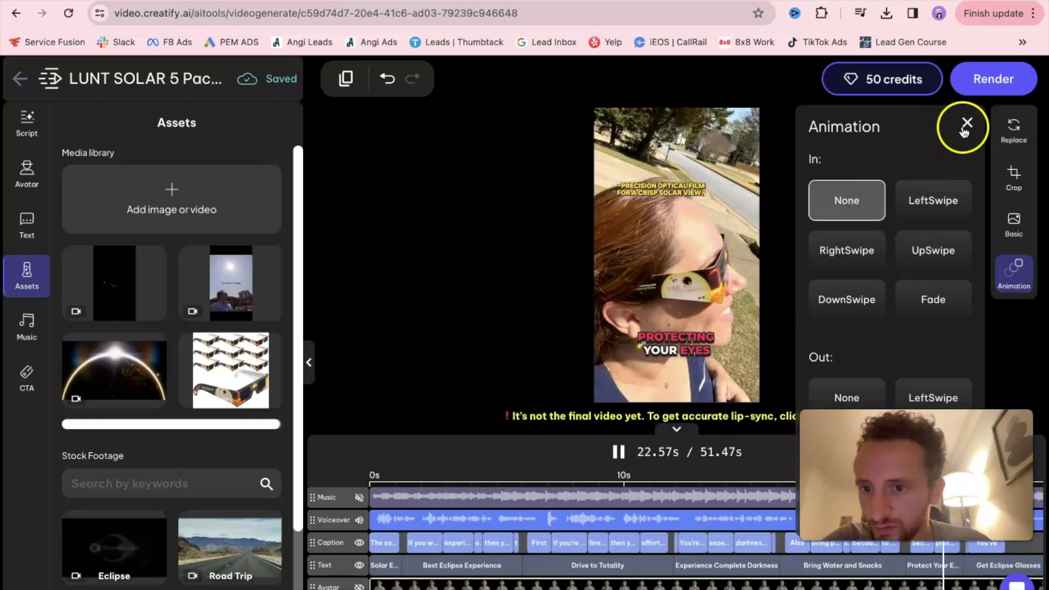
{"action": "left_click", "coordinate": [965, 125]}
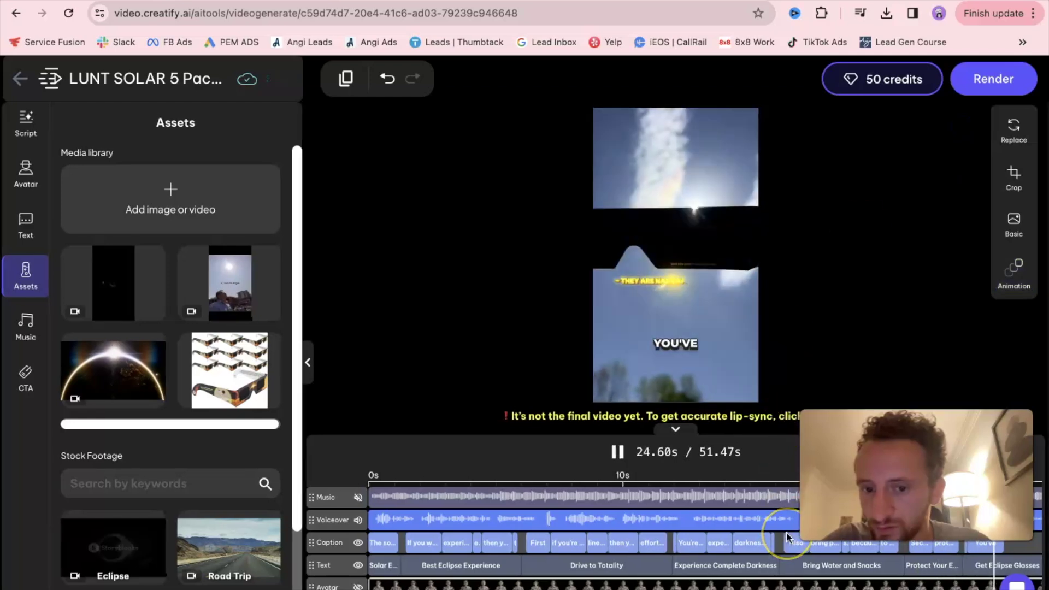
Stop playback, review the available media and stock footage, and render the video, confirming the credit charge
{"action": "left_click", "coordinate": [855, 268]}
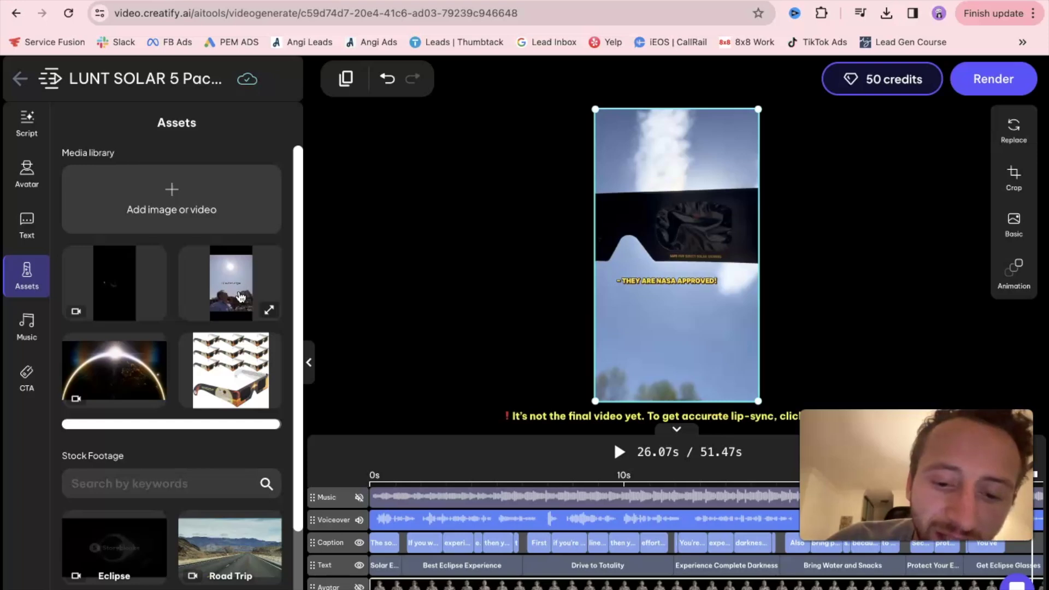
{"action": "scroll", "coordinate": [241, 297], "scroll_direction": "down", "scroll_amount": 2}
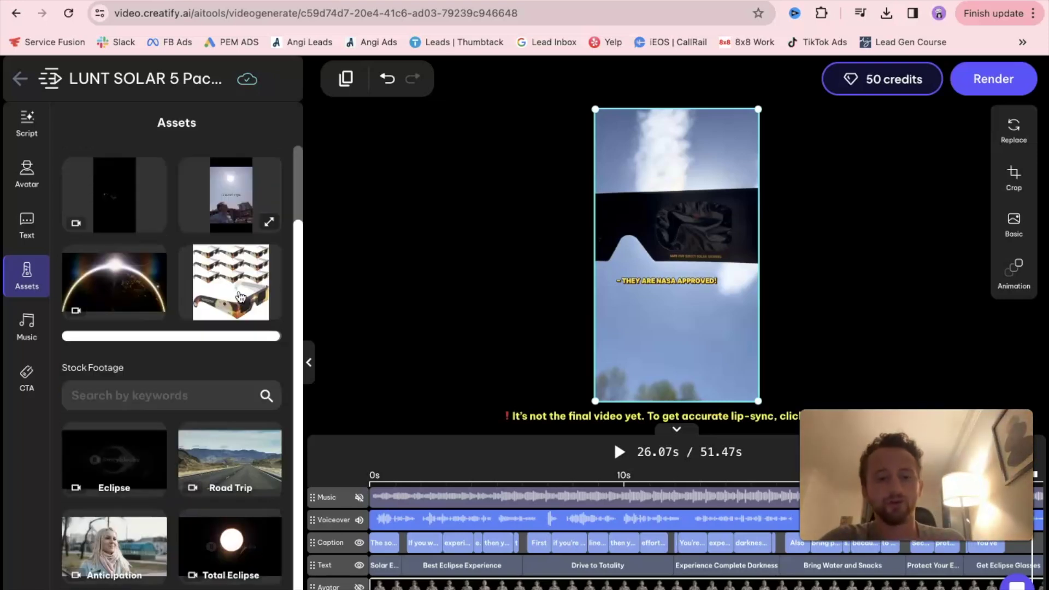
{"action": "scroll", "coordinate": [240, 297], "scroll_direction": "up", "scroll_amount": 2}
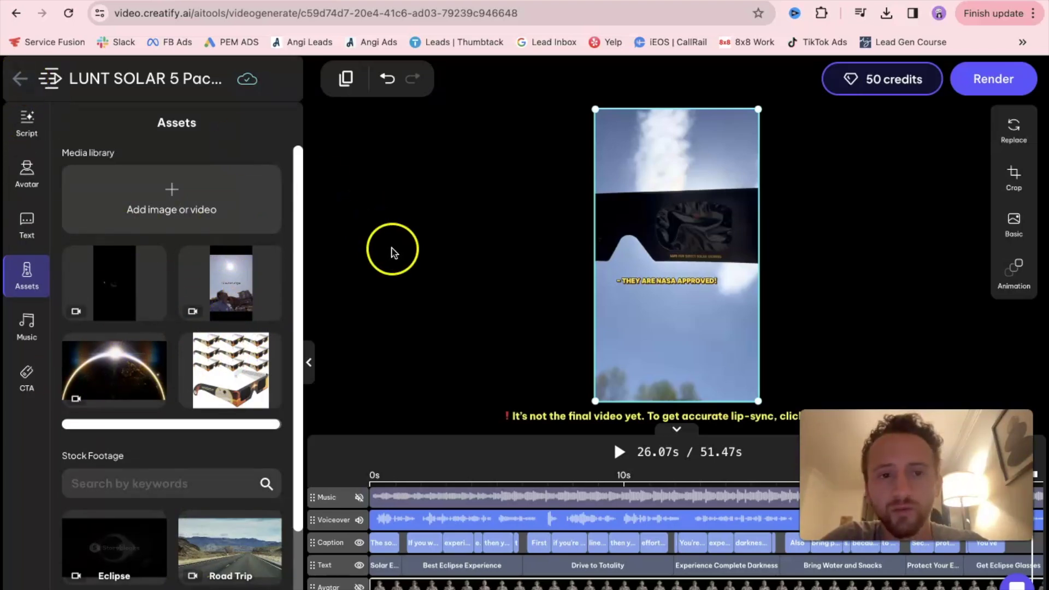
{"action": "left_click", "coordinate": [1014, 81]}
{"action": "left_click", "coordinate": [479, 421]}
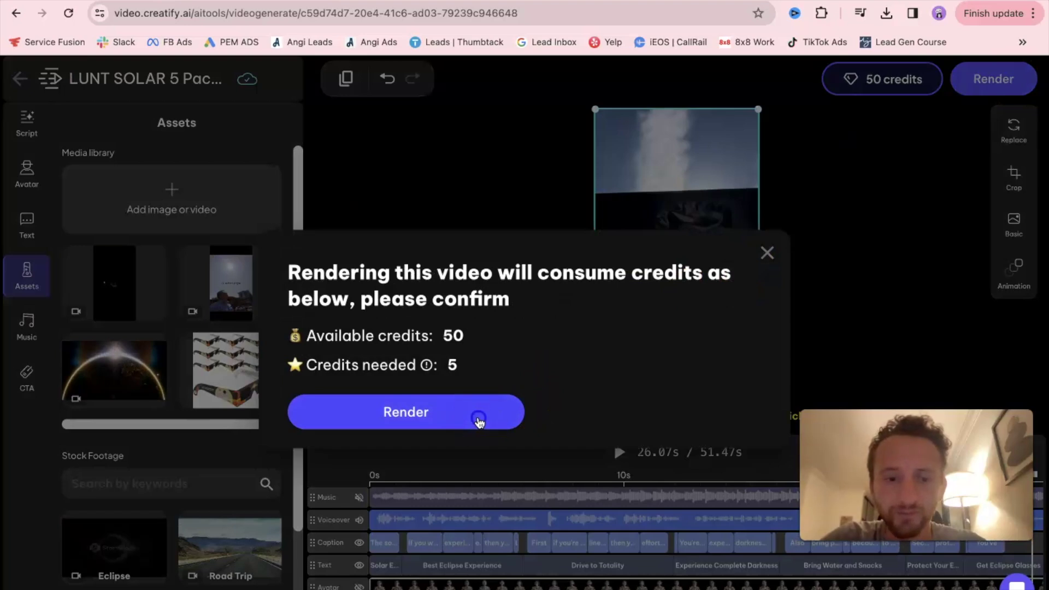